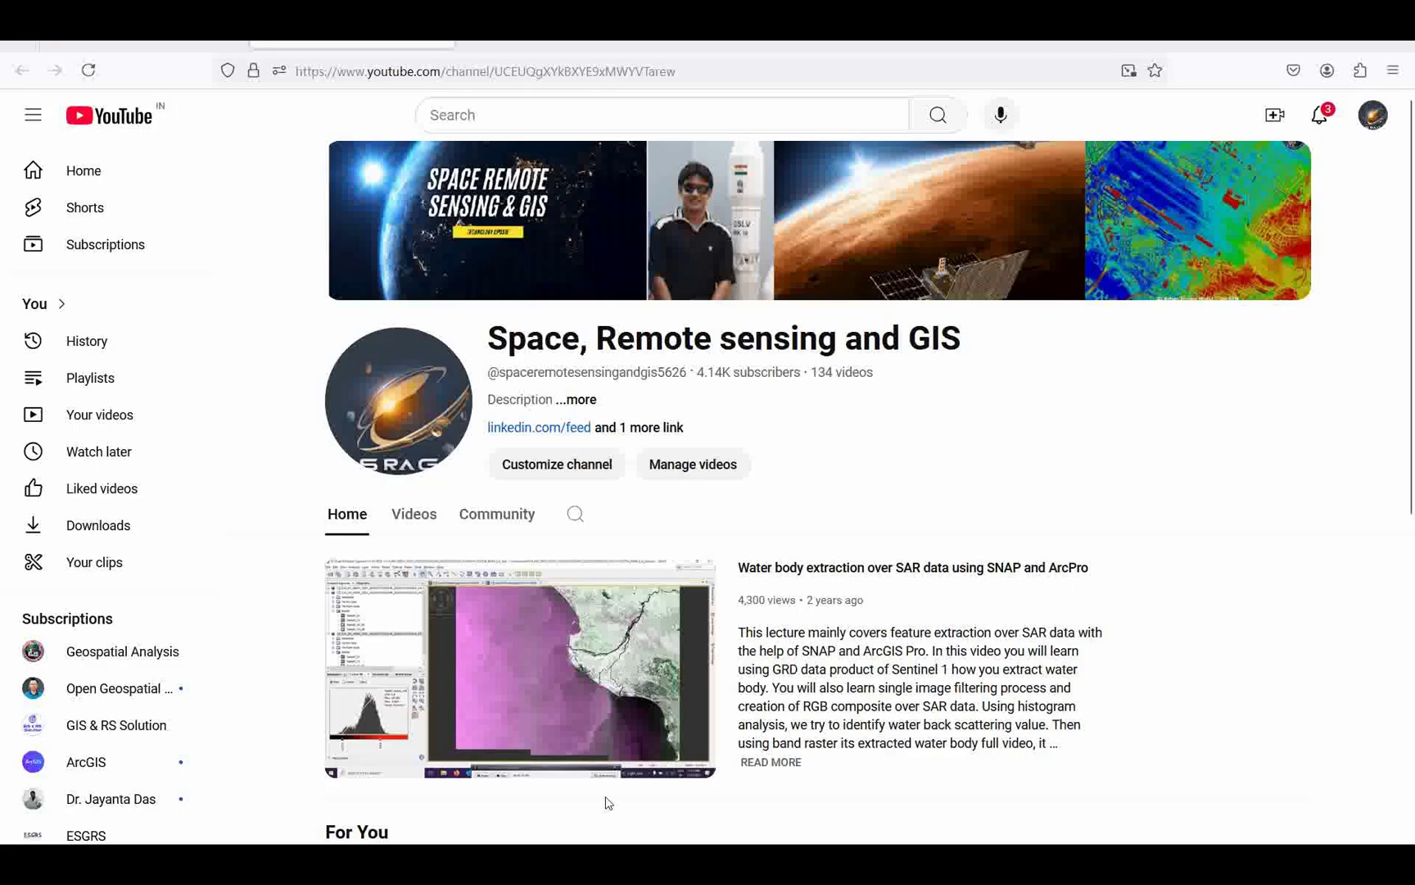
Step: Add HyMap_Cooke_rad.dat as hyperspectral data with DRA ticked, displayed as bands 15-8-3
{"action": "mouse_move", "coordinate": [659, 774]}
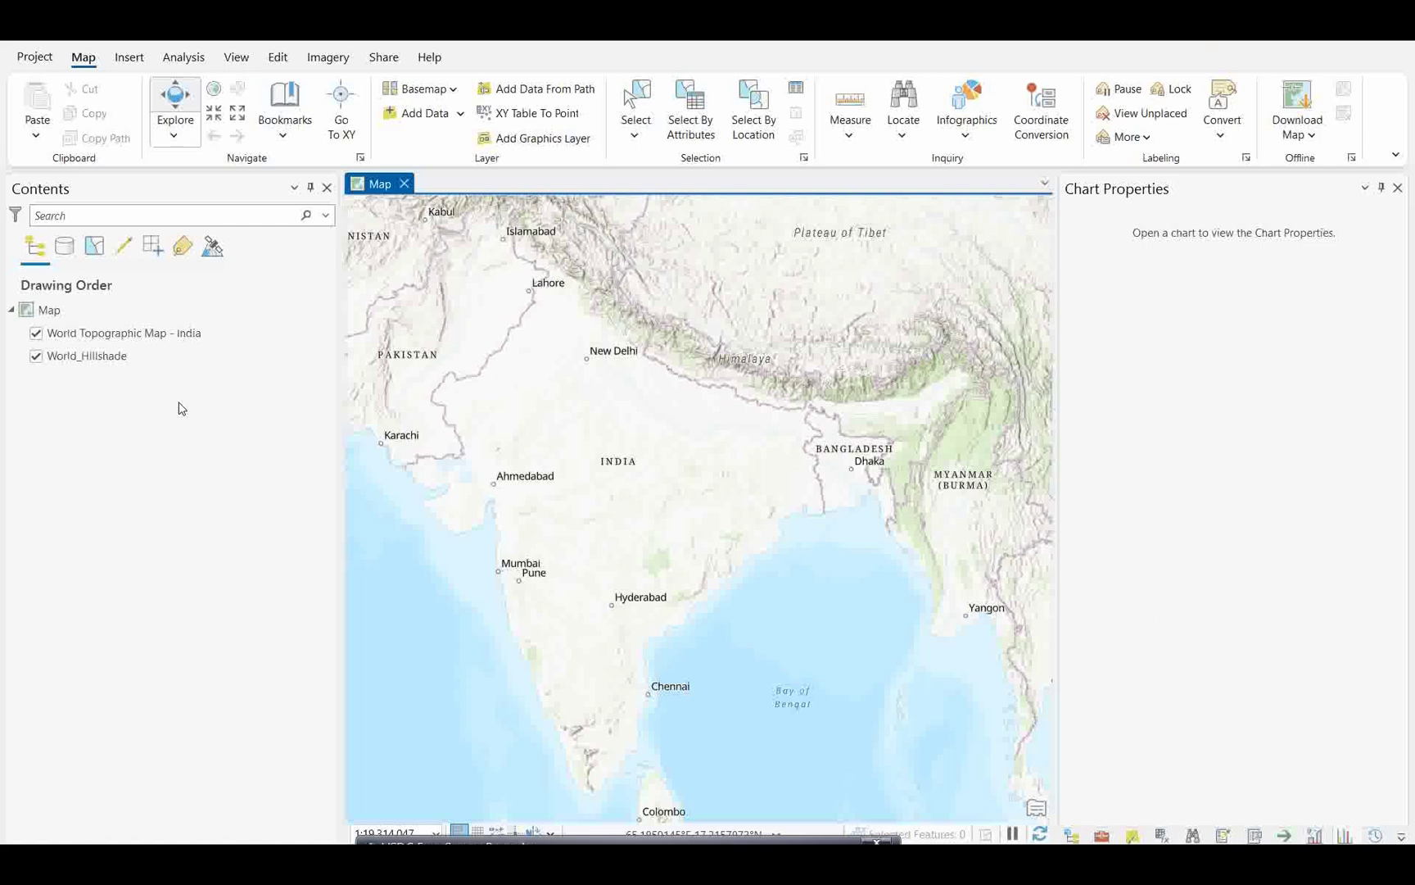
{"action": "left_click", "coordinate": [413, 115]}
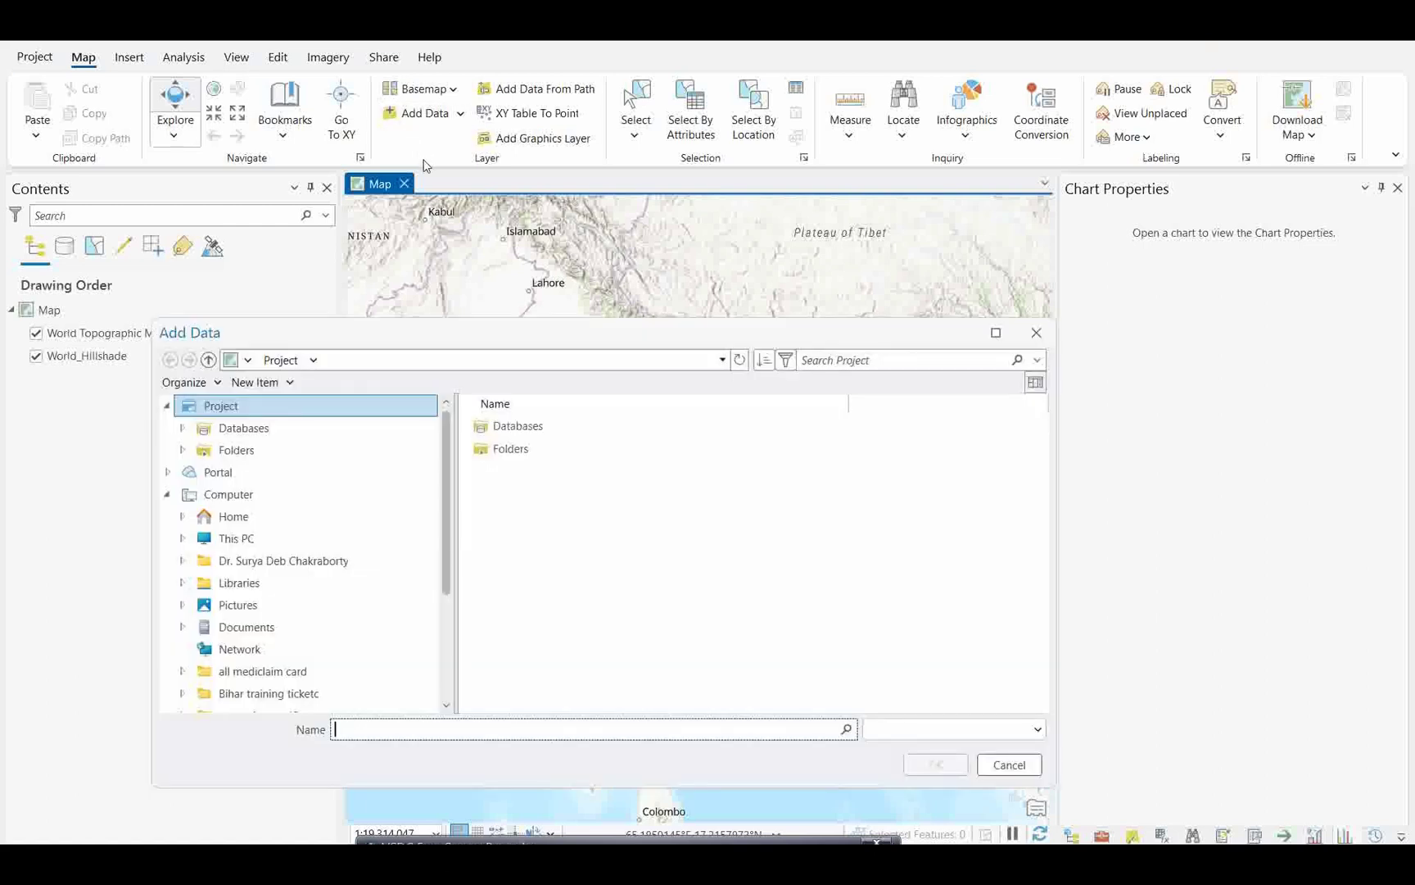
{"action": "left_click", "coordinate": [1046, 342]}
{"action": "left_click", "coordinate": [459, 114]}
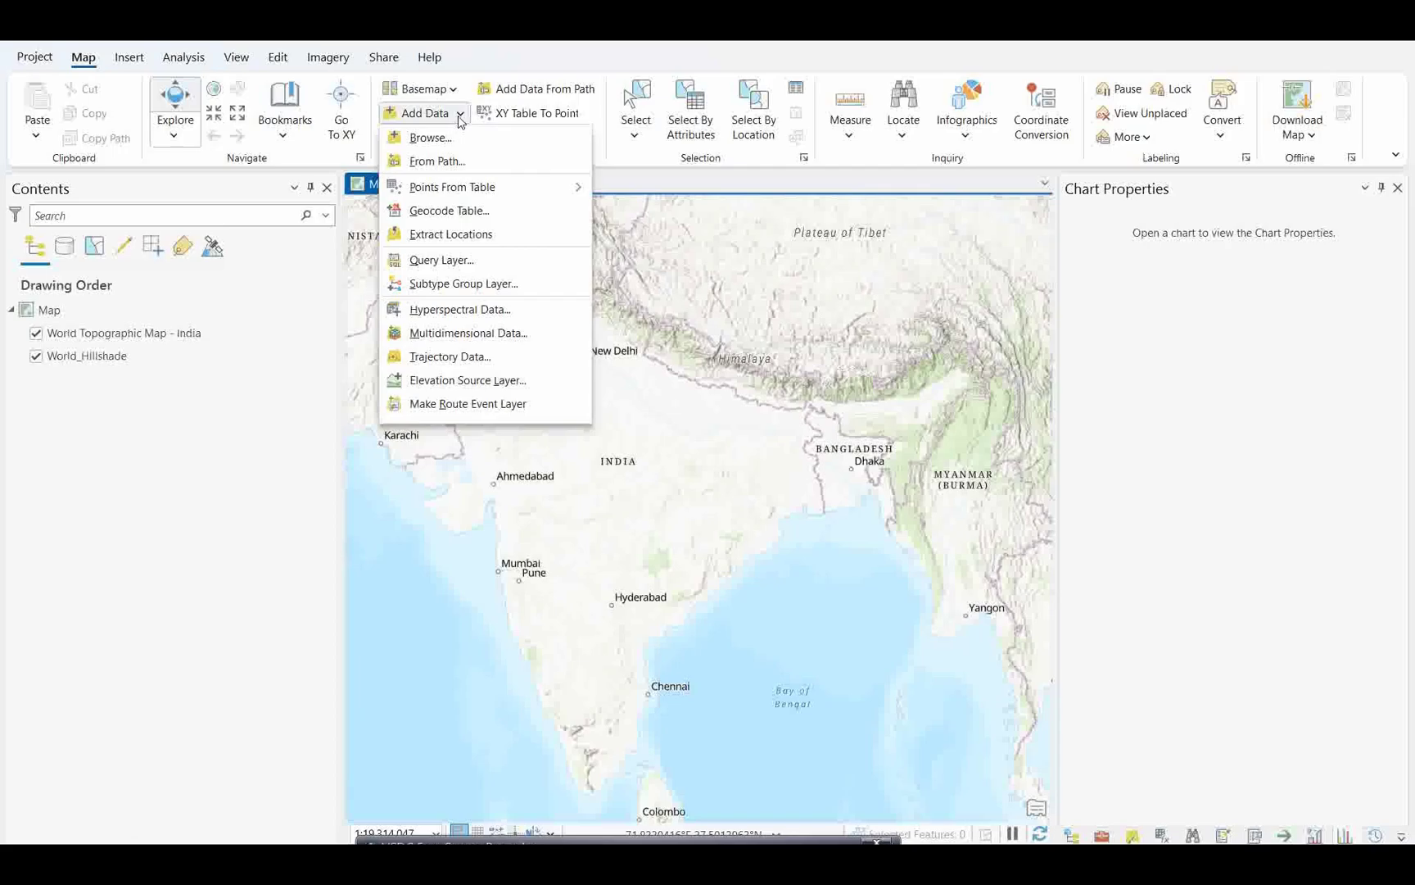
{"action": "left_click", "coordinate": [449, 319]}
{"action": "left_click_drag", "start_coordinate": [487, 296], "coordinate": [586, 293]}
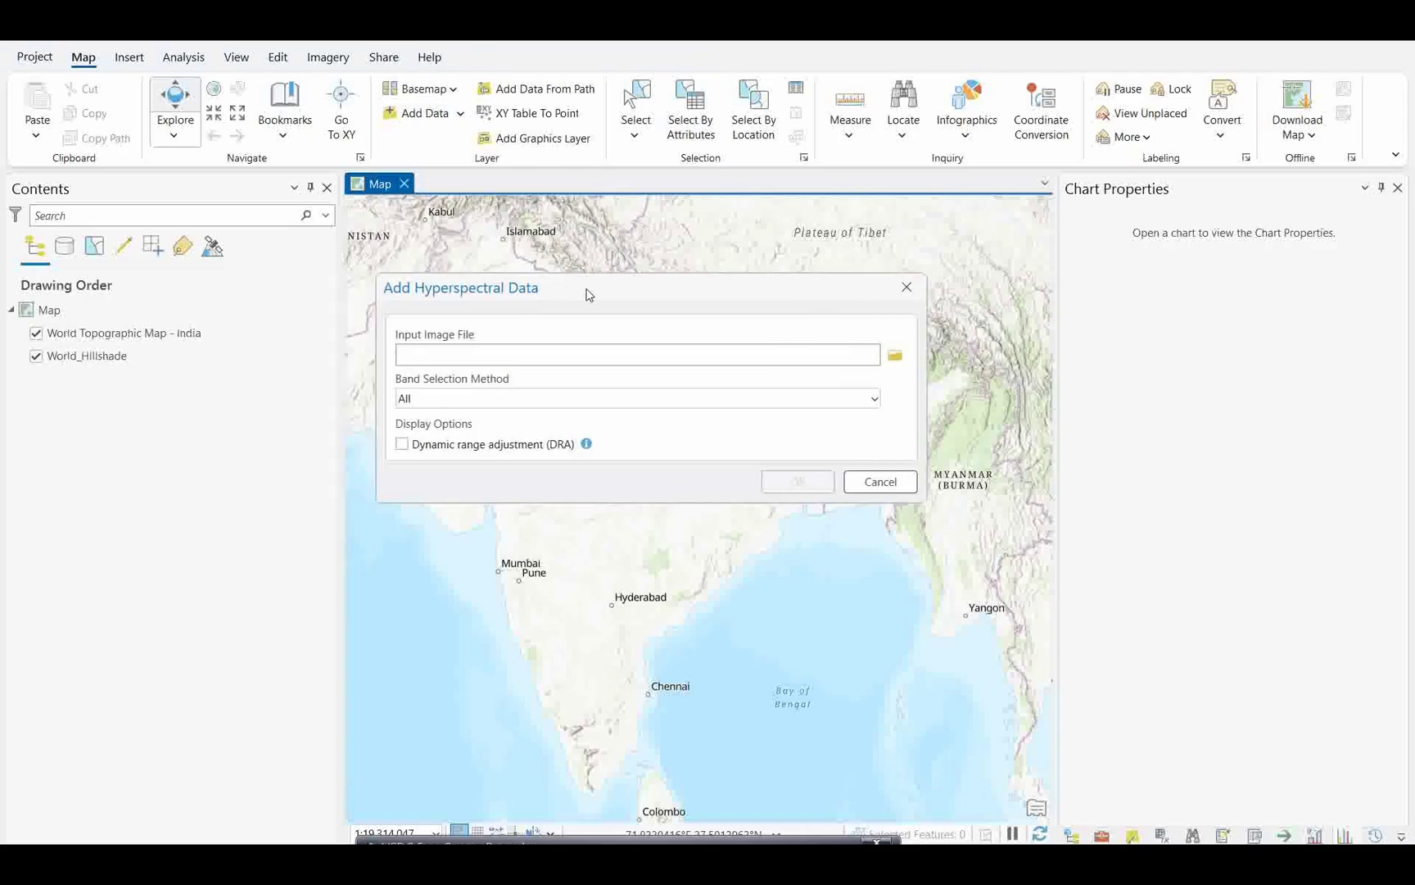
{"action": "left_click", "coordinate": [896, 357]}
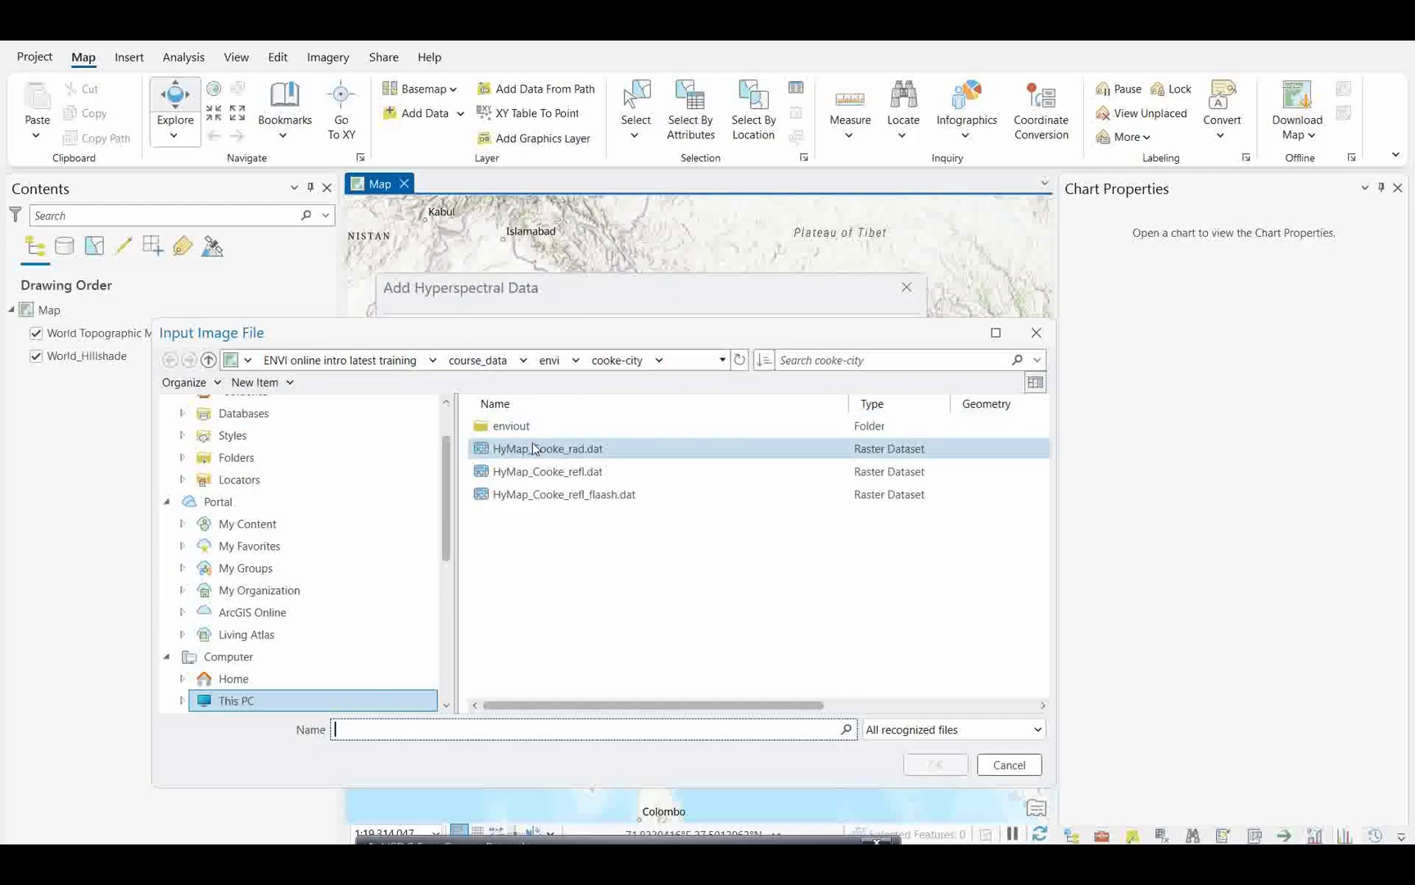
{"action": "left_click", "coordinate": [534, 448]}
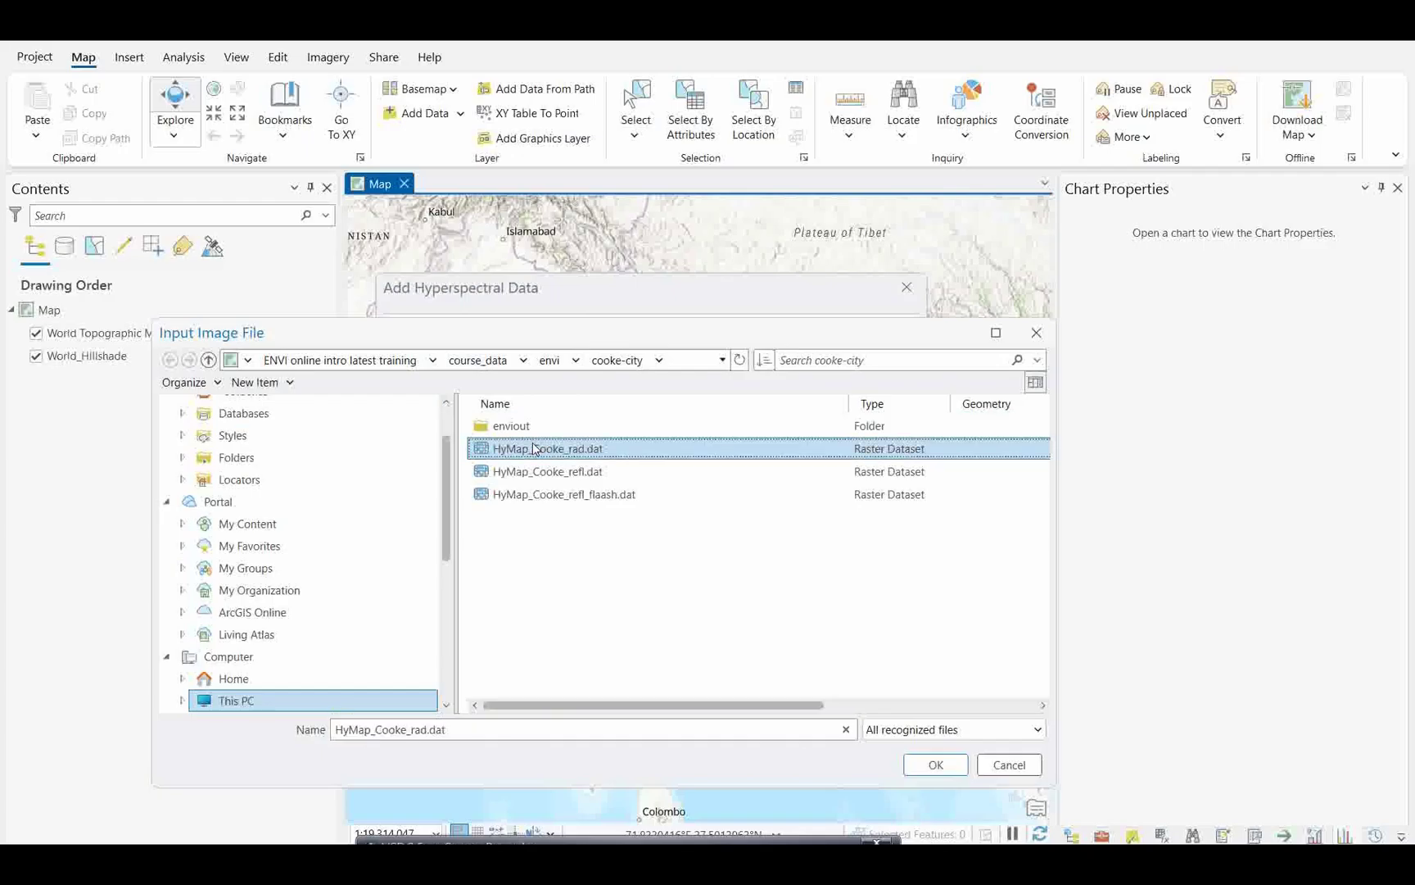
{"action": "left_click", "coordinate": [928, 766]}
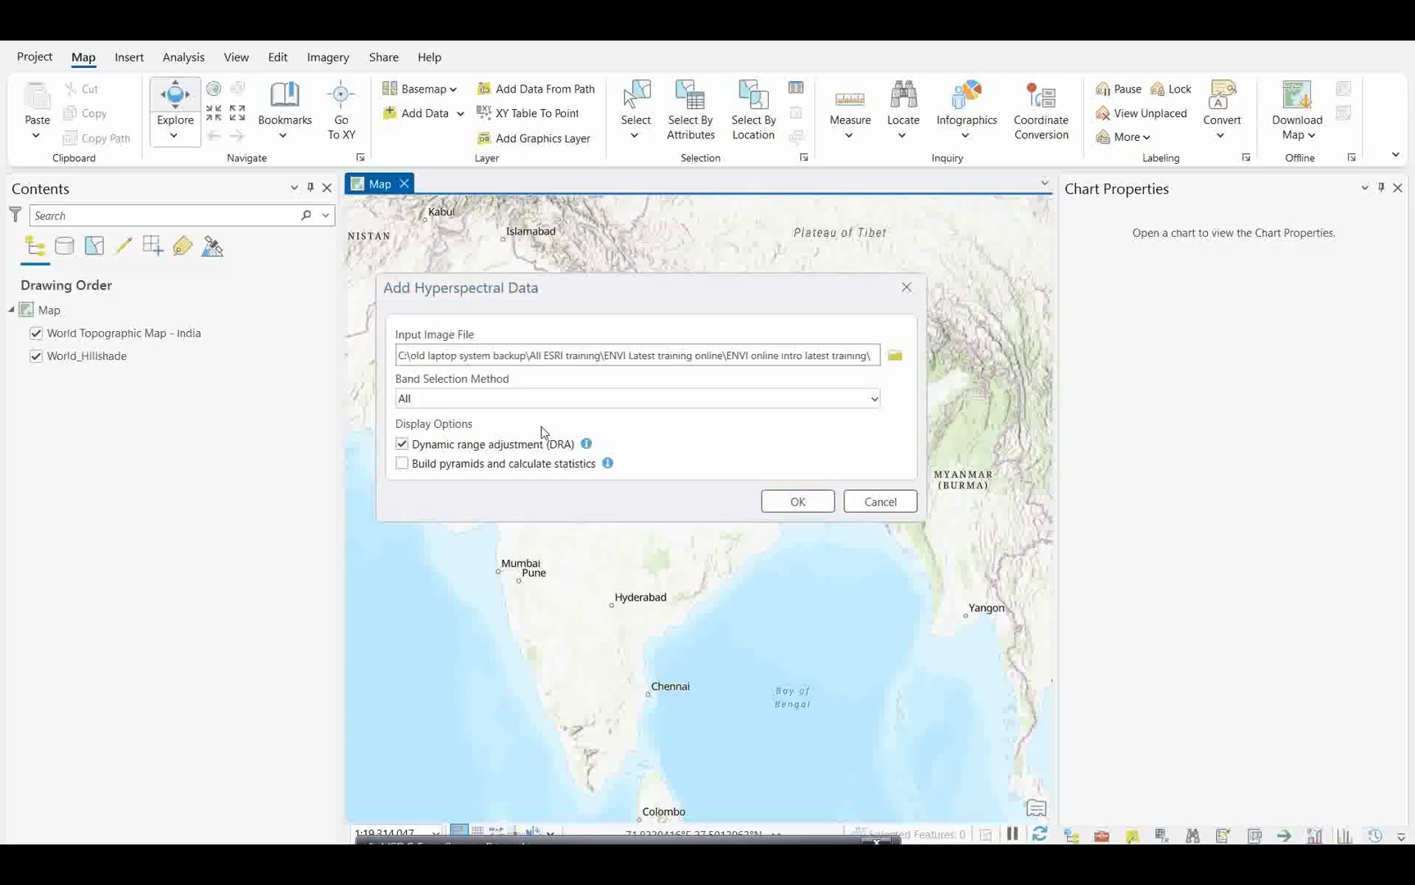
{"action": "left_click", "coordinate": [790, 505]}
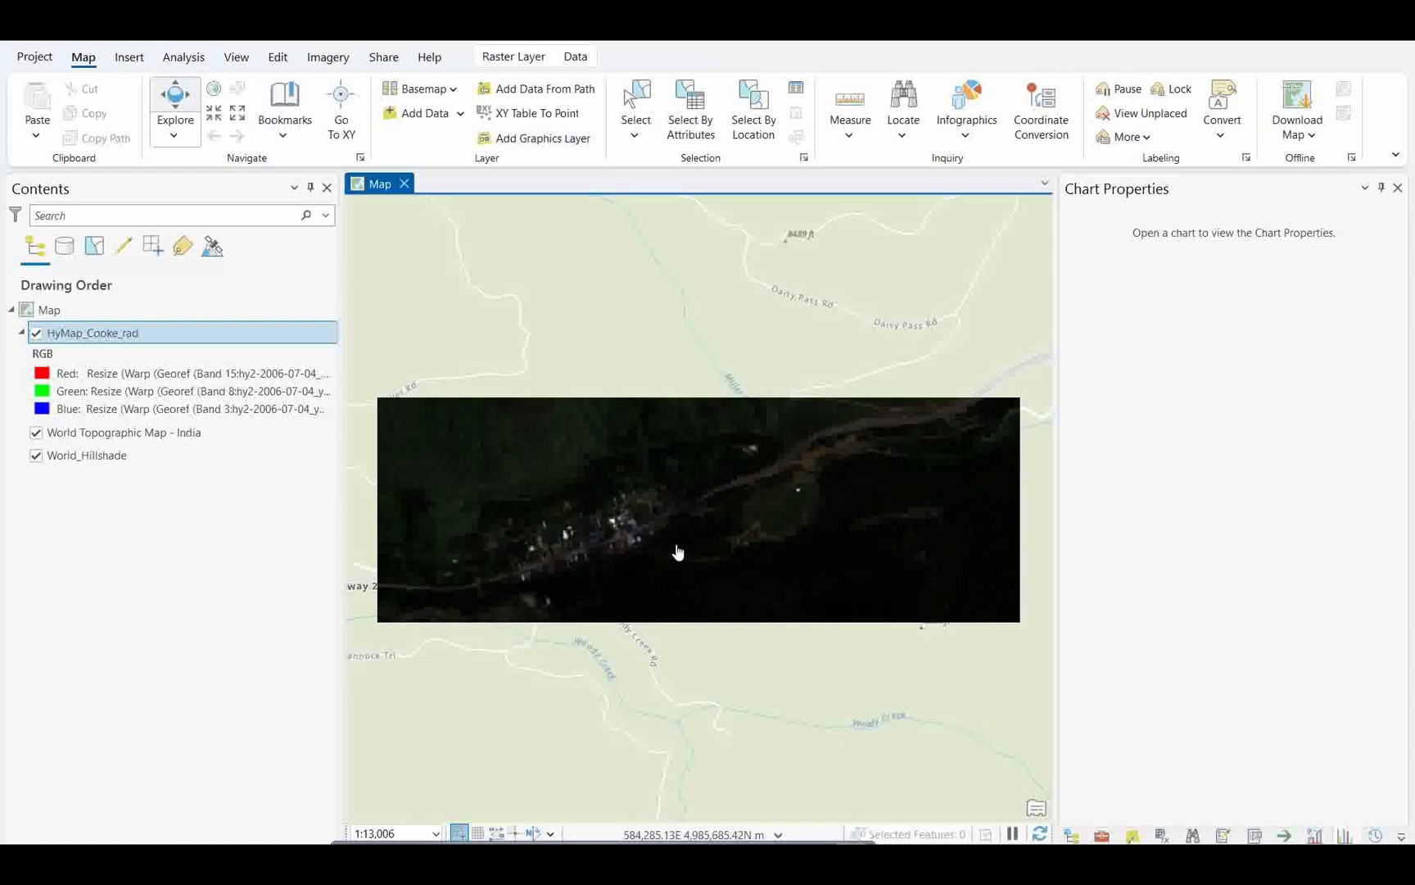
Step: Open the layer's band symbology and review the red channel list, leaving Band 15 for red
{"action": "left_click", "coordinate": [44, 379]}
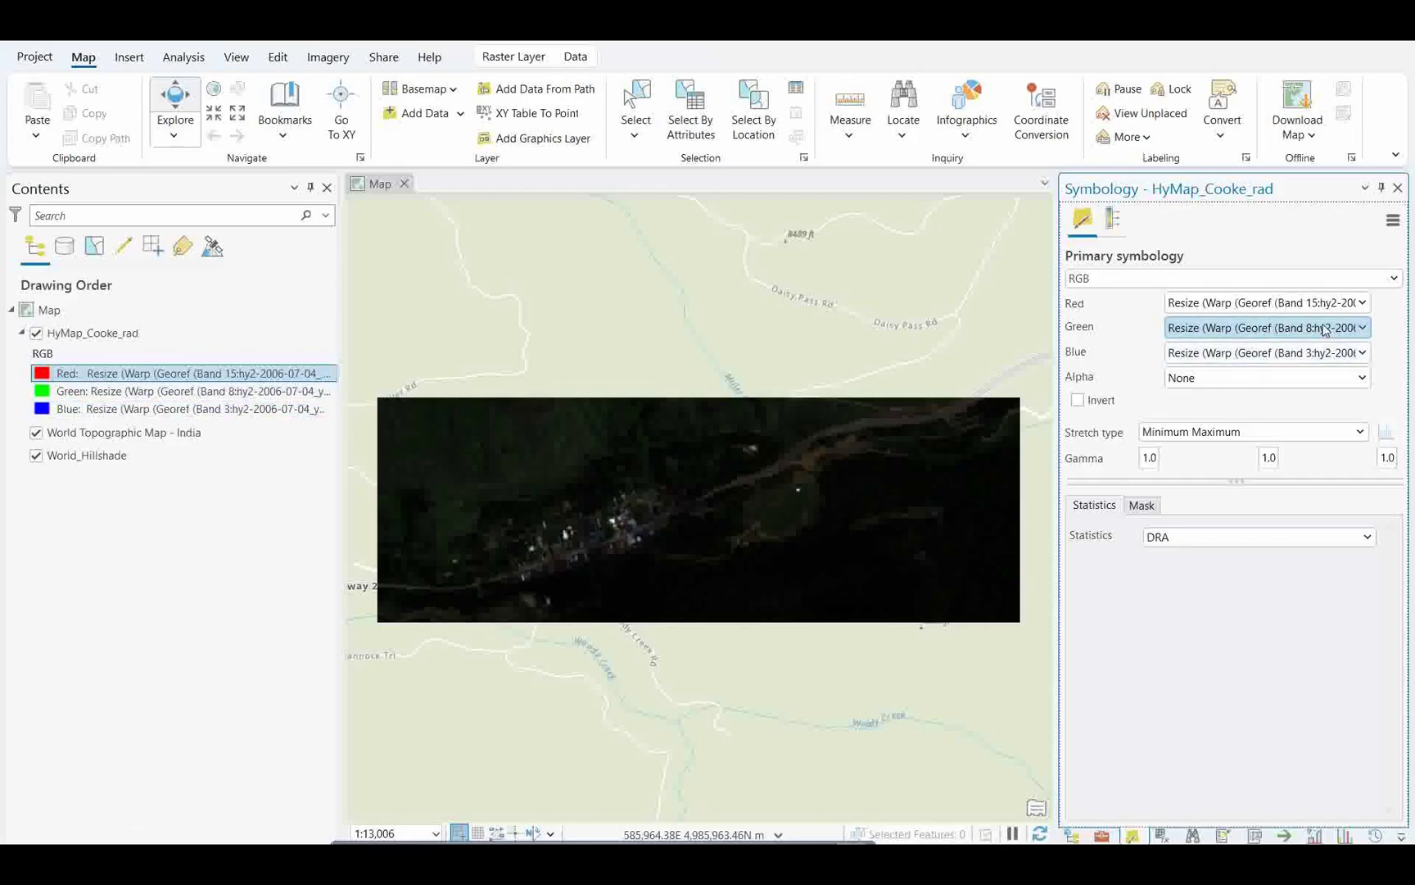
{"action": "left_click", "coordinate": [1364, 303]}
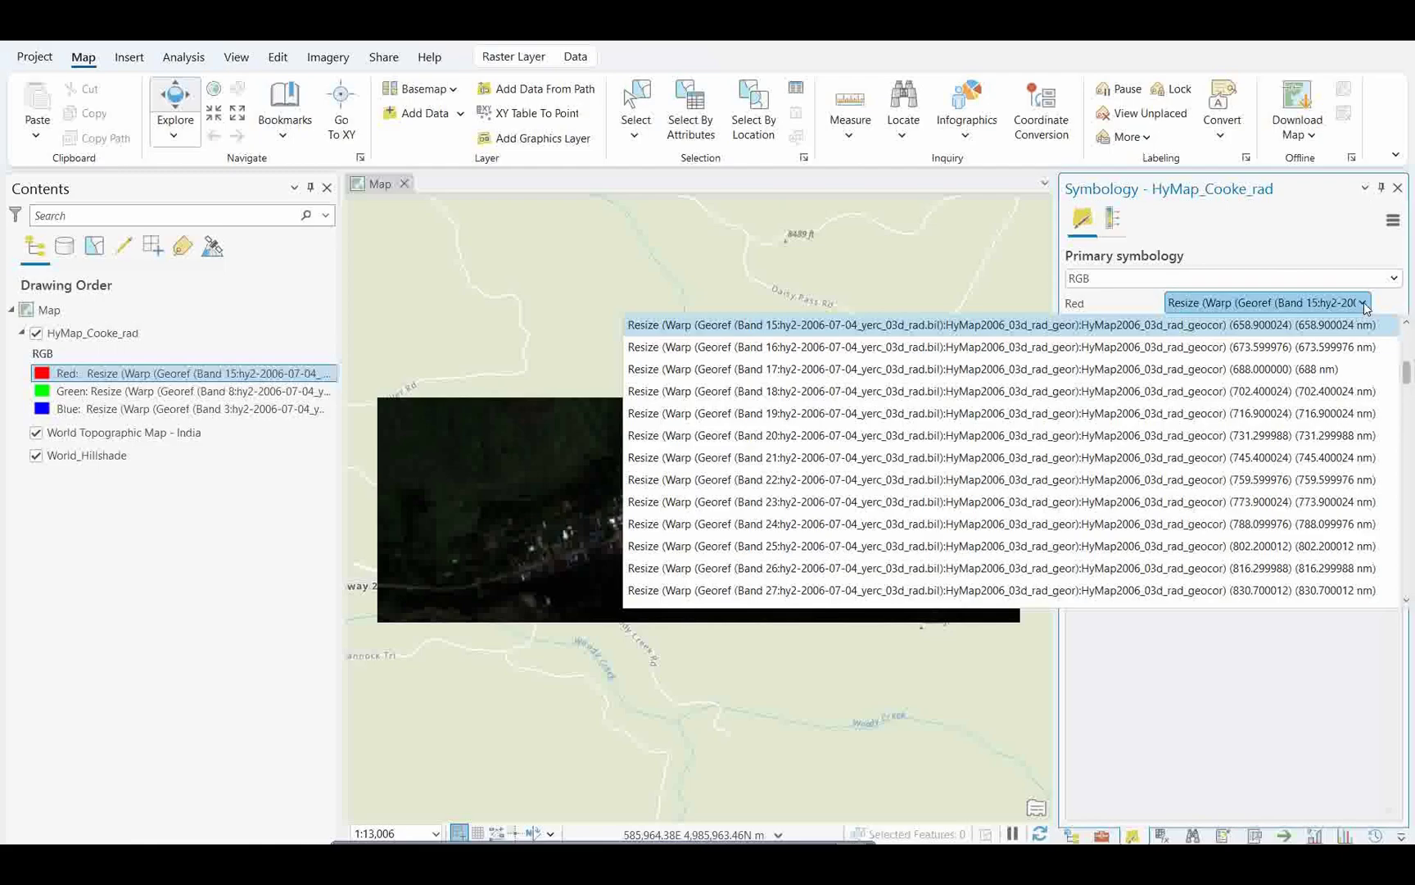
{"action": "left_click_drag", "start_coordinate": [1407, 372], "coordinate": [1406, 607]}
{"action": "scroll", "coordinate": [1146, 459], "scroll_direction": "up", "scroll_amount": 20}
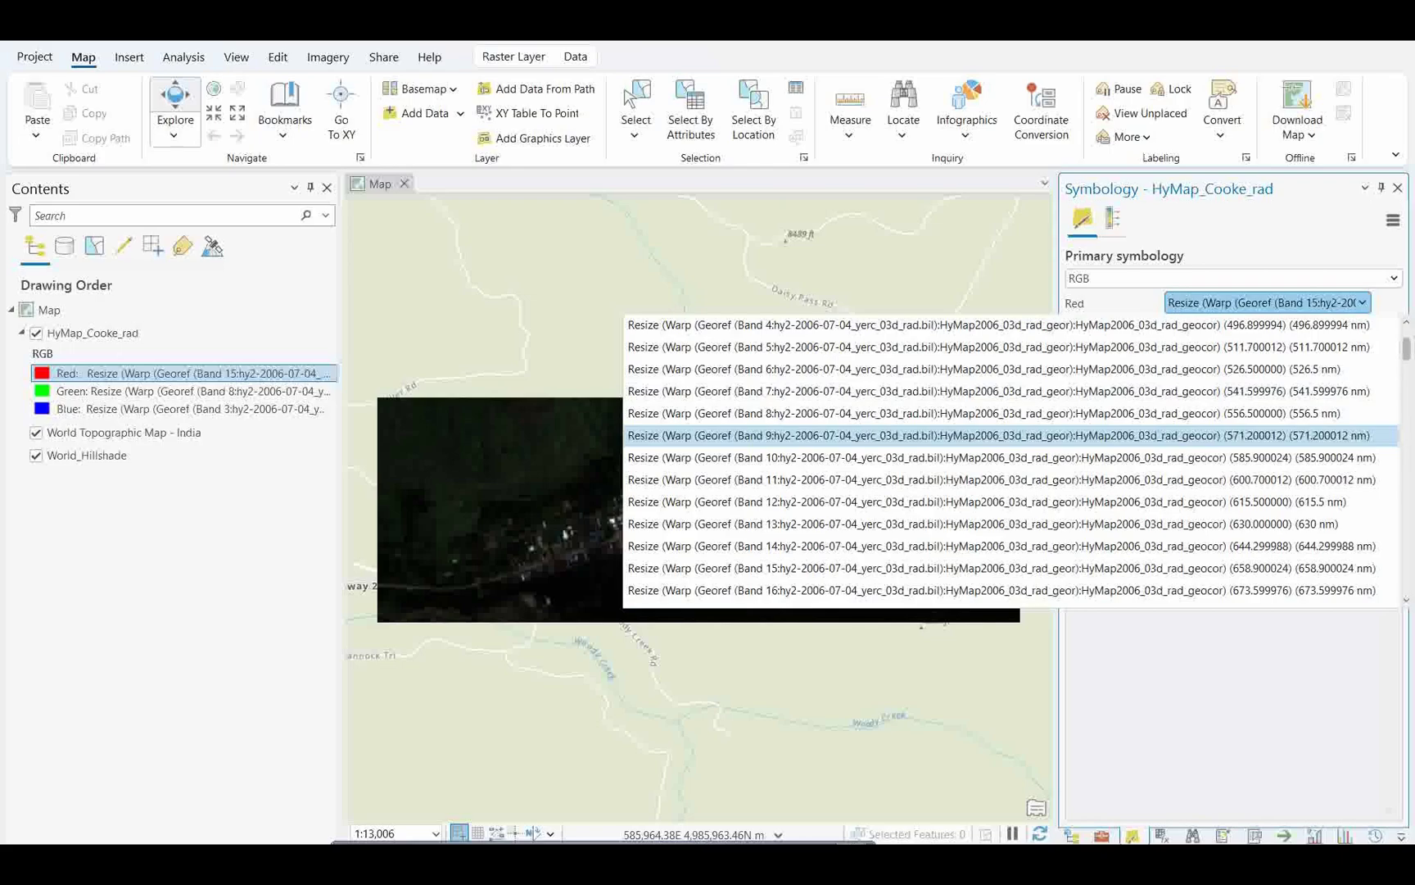
{"action": "key", "text": "Escape"}
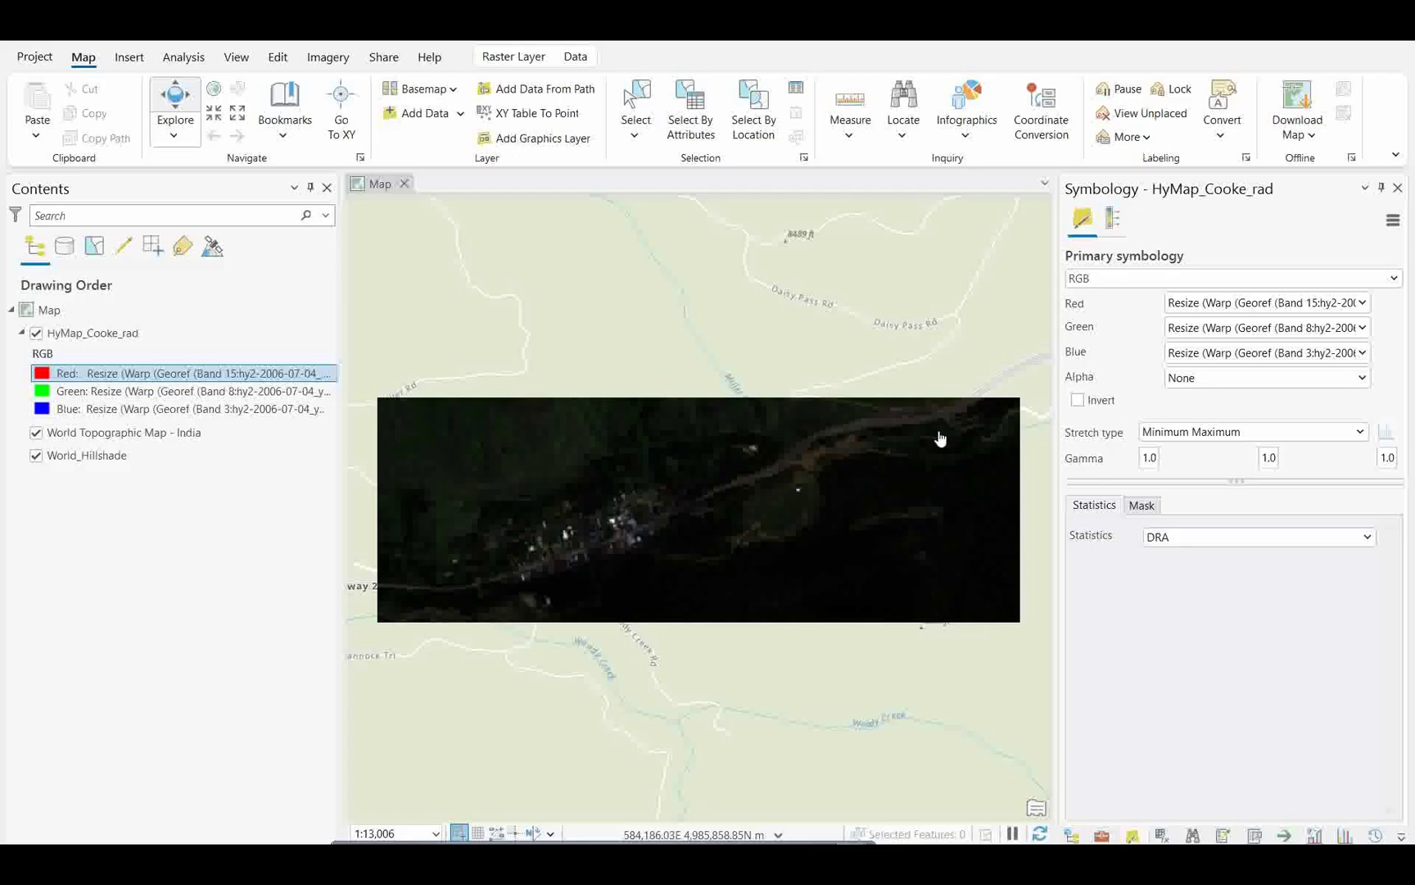
Step: Try Histogram Equalize, settle on a Standard Deviation stretch, and query a pixel reading 471, 971, 692
{"action": "left_click", "coordinate": [1363, 435]}
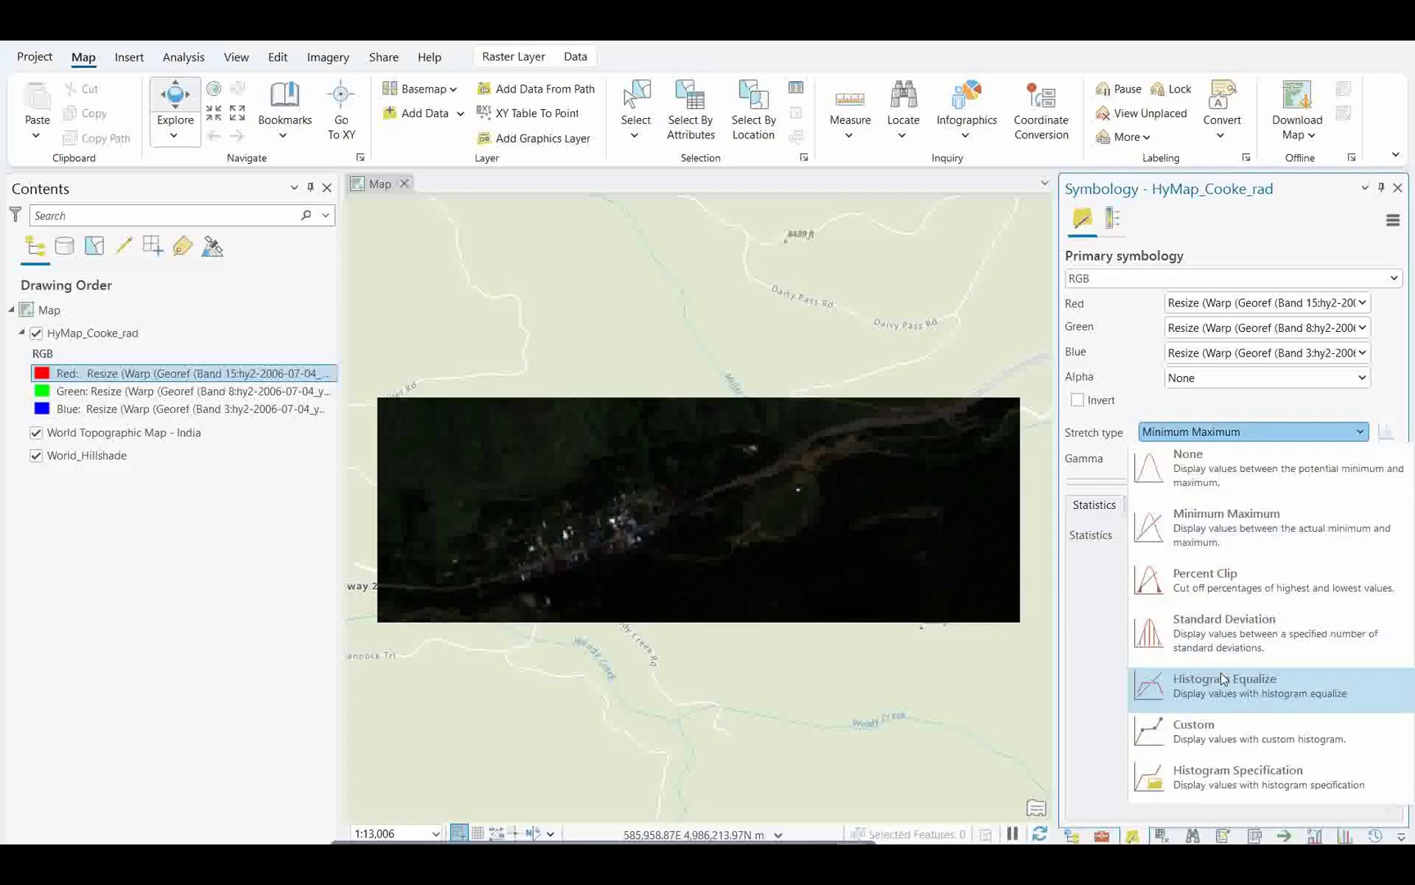
{"action": "left_click", "coordinate": [1254, 693]}
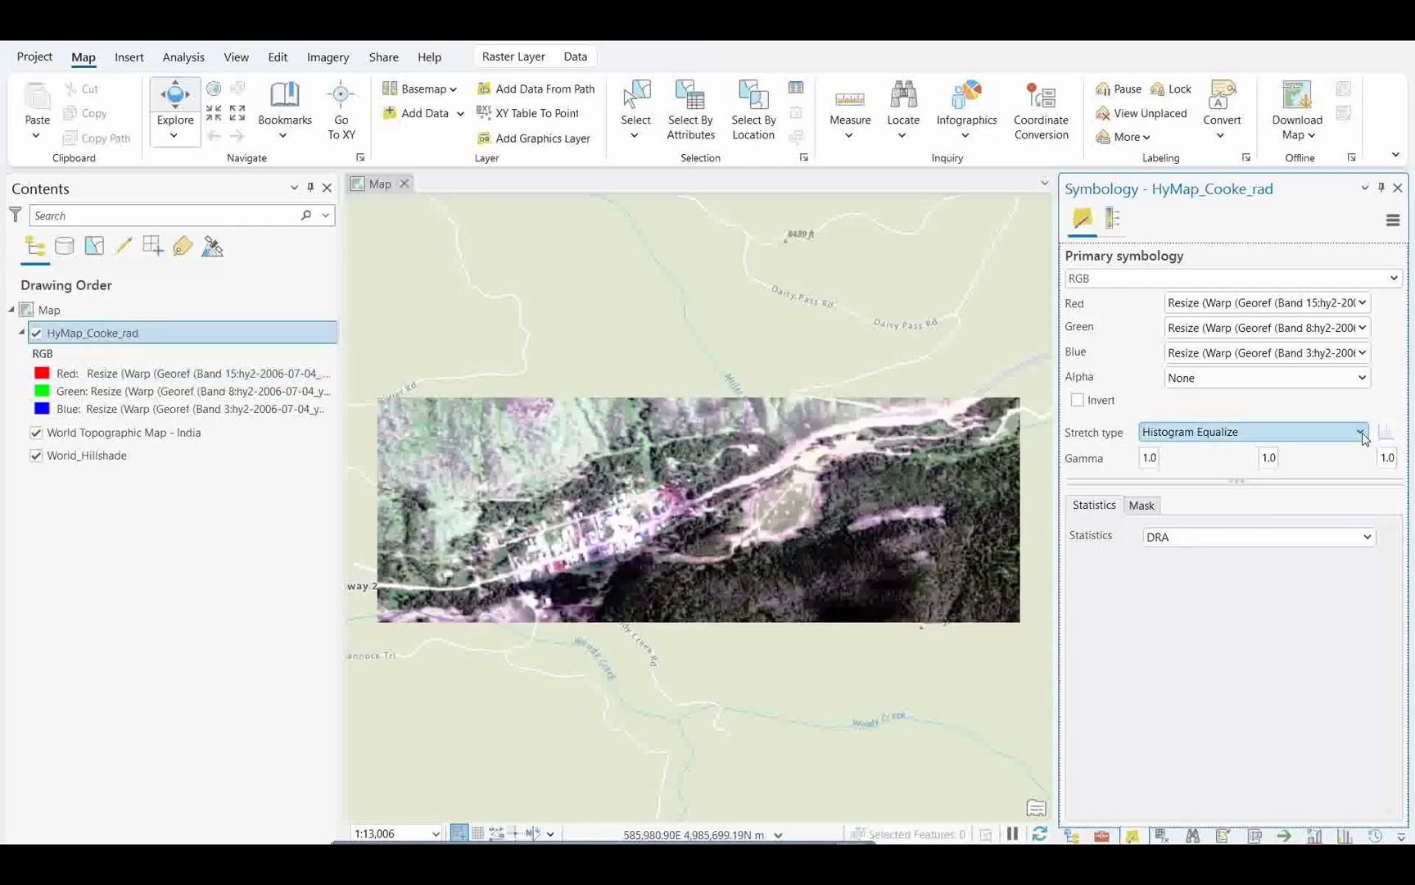
{"action": "left_click", "coordinate": [1362, 433]}
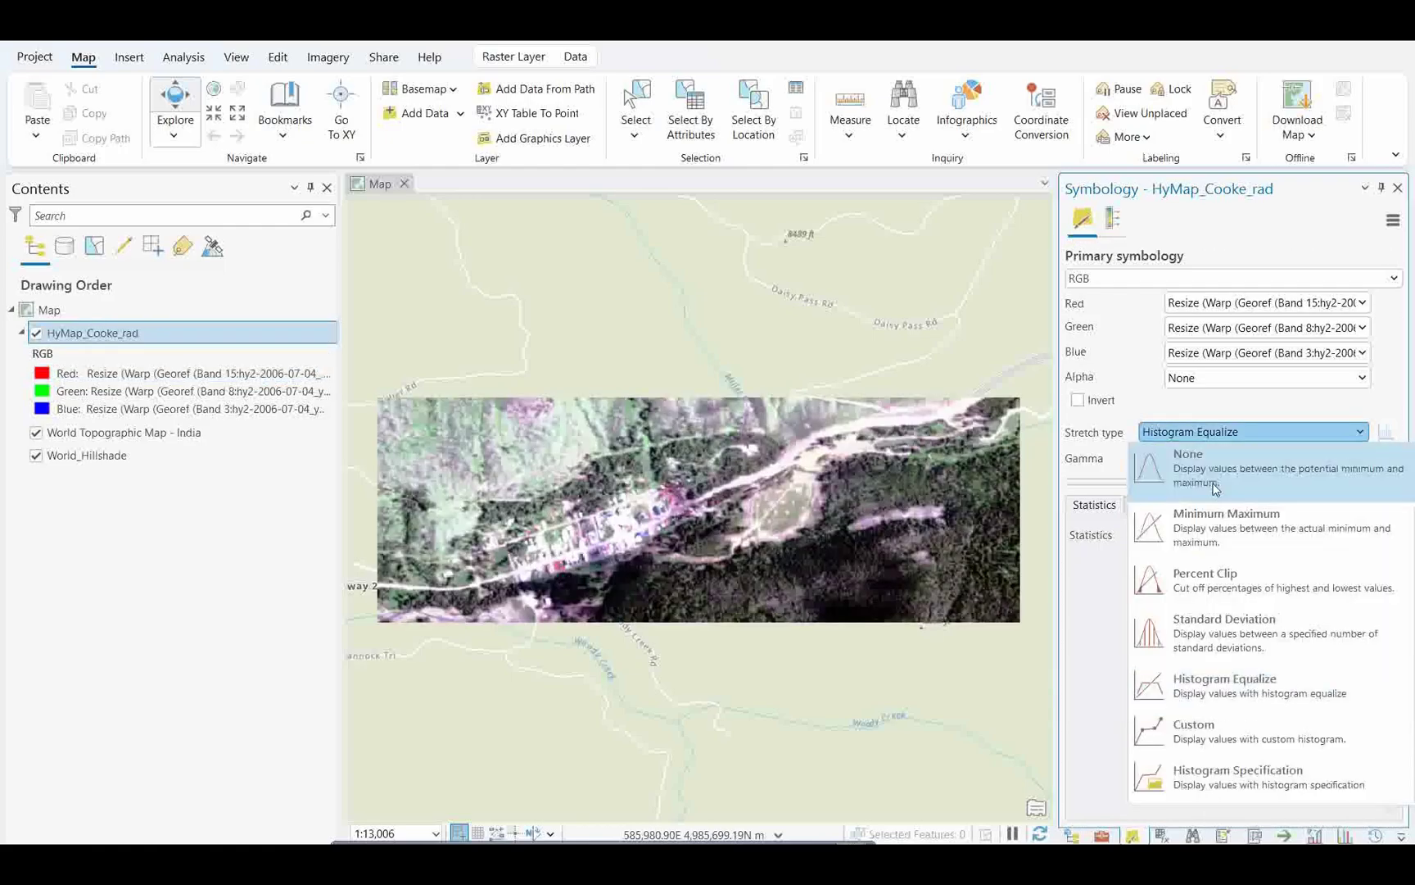
{"action": "left_click", "coordinate": [1233, 635]}
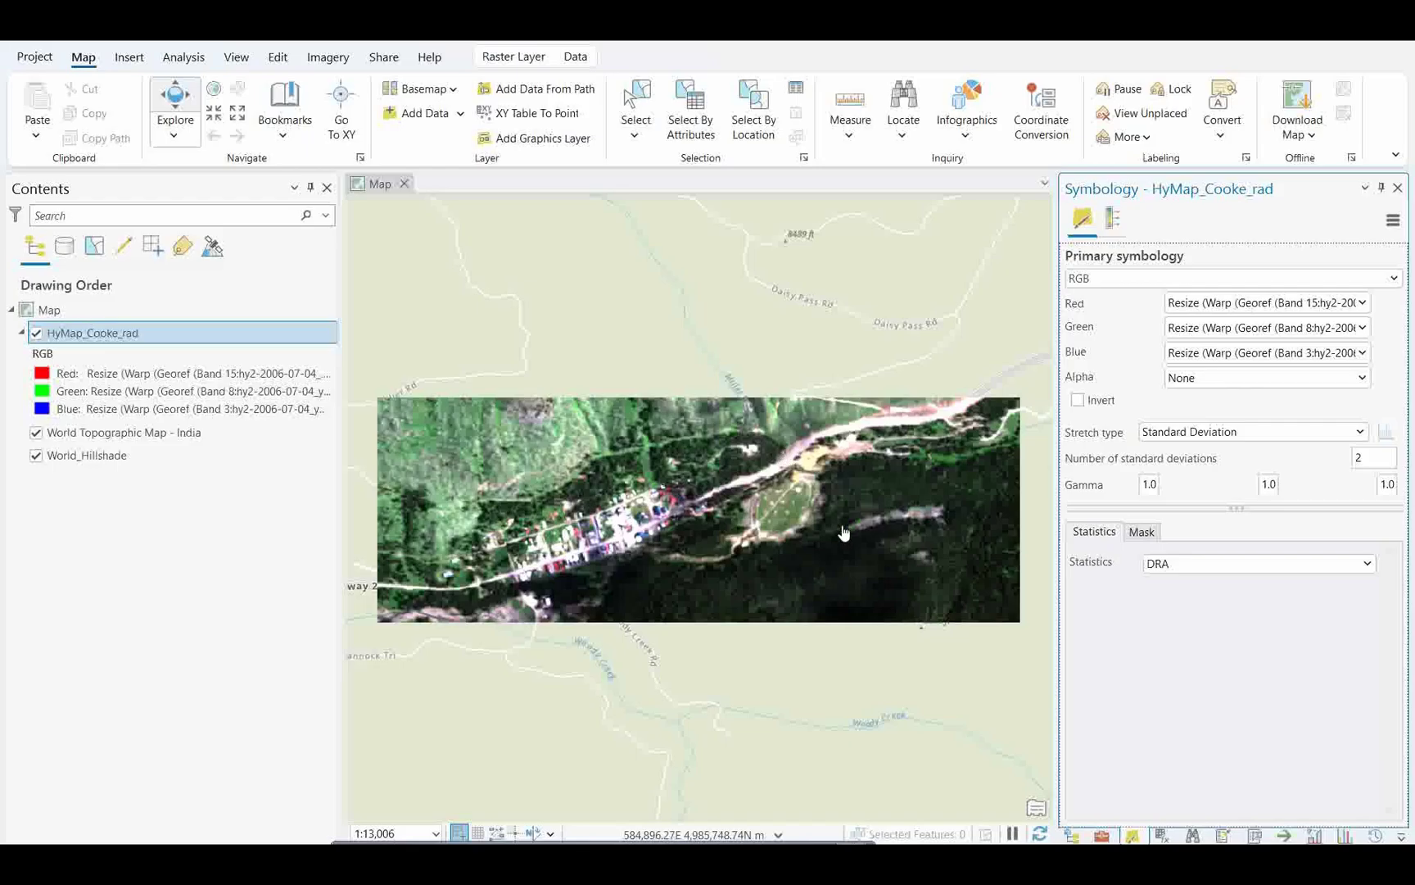
{"action": "left_click", "coordinate": [847, 495]}
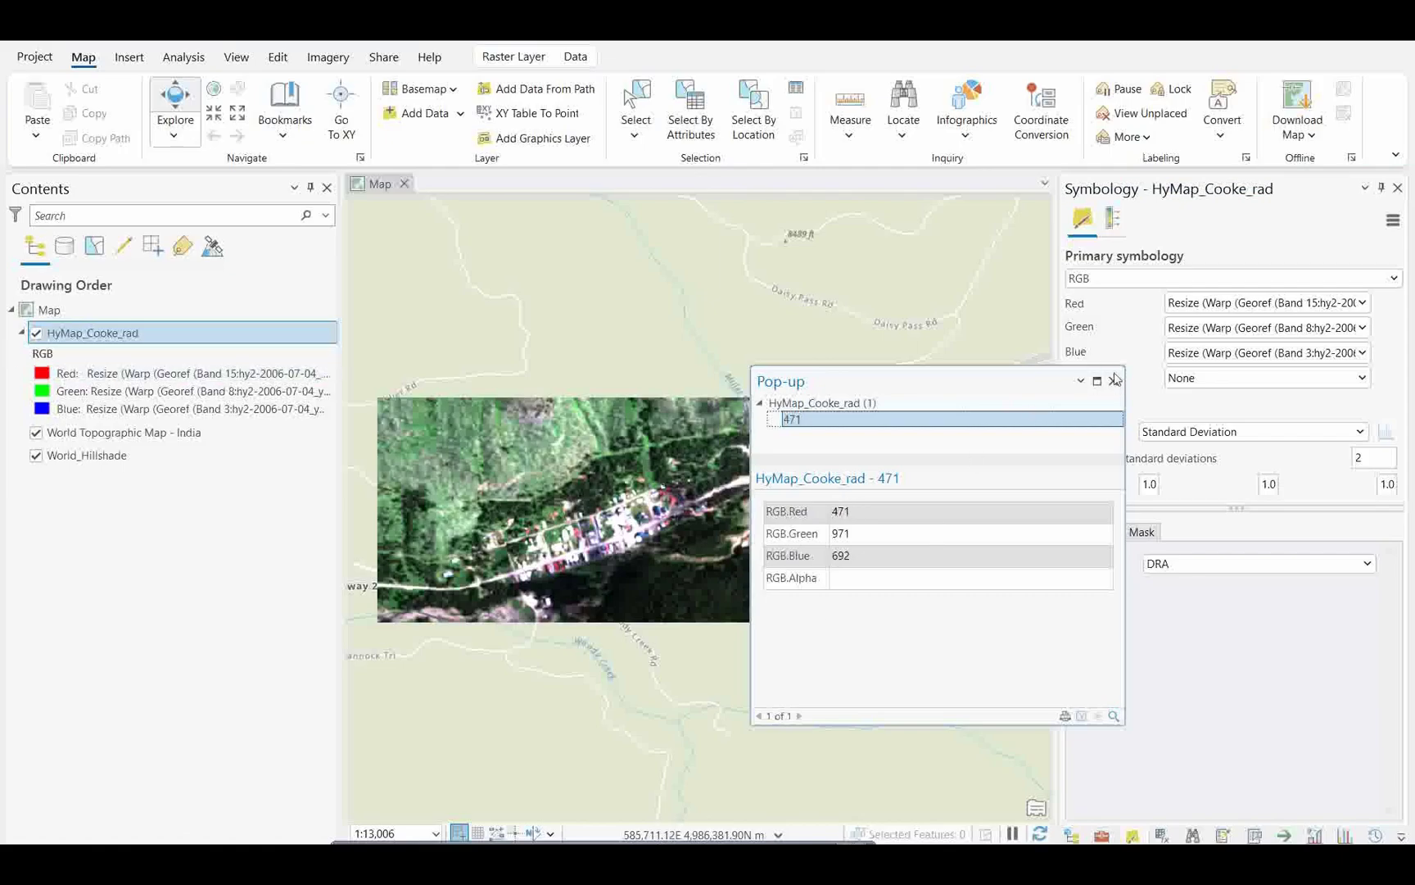
Step: Close the pixel-value pop-up window
{"action": "left_click", "coordinate": [1114, 379]}
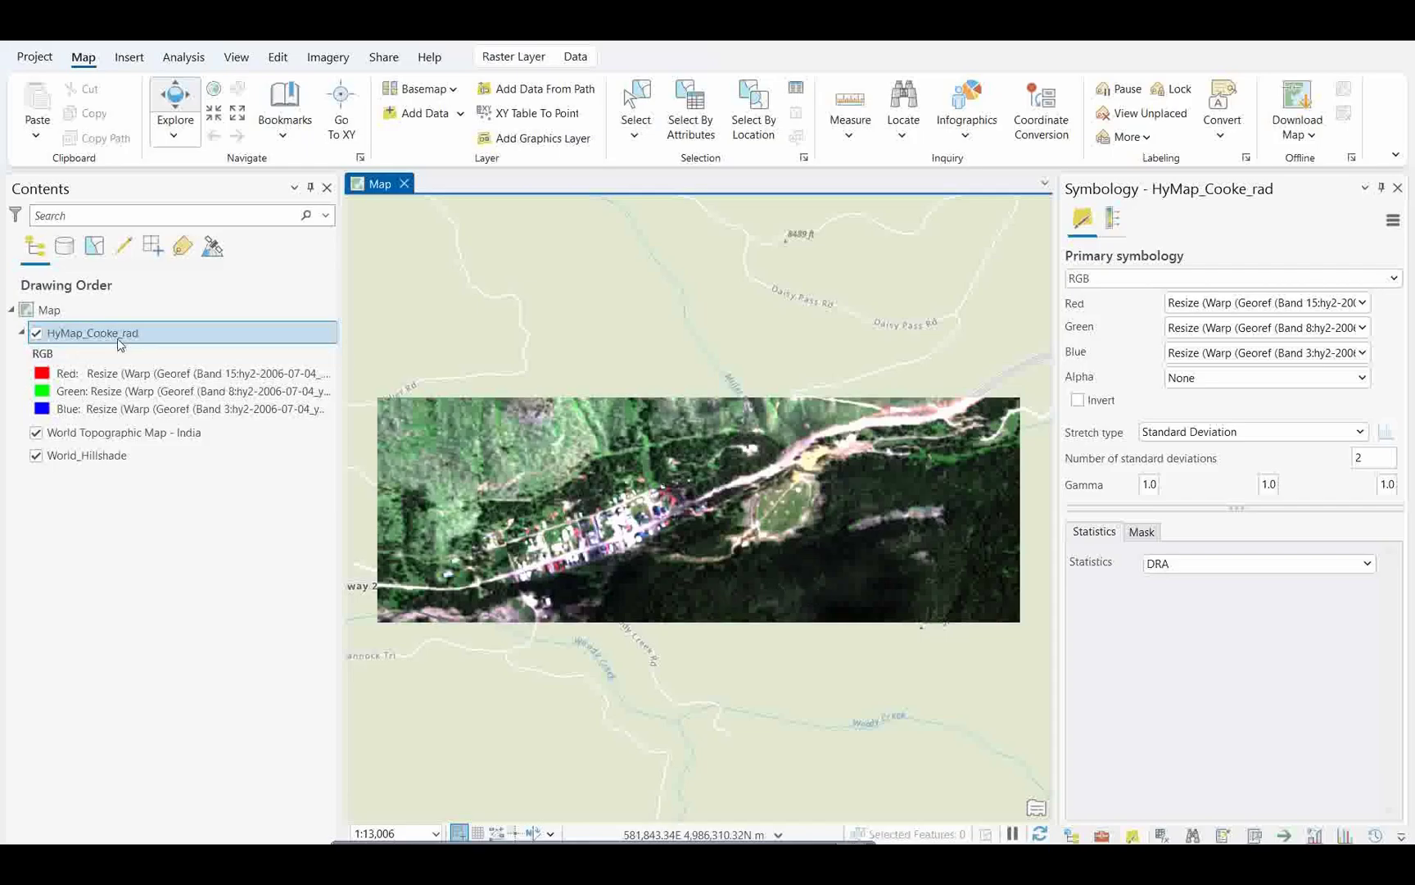
Step: Create a Spectral Profile chart from the HyMap_Cooke_rad layer's Create Chart menu
{"action": "right_click", "coordinate": [138, 333]}
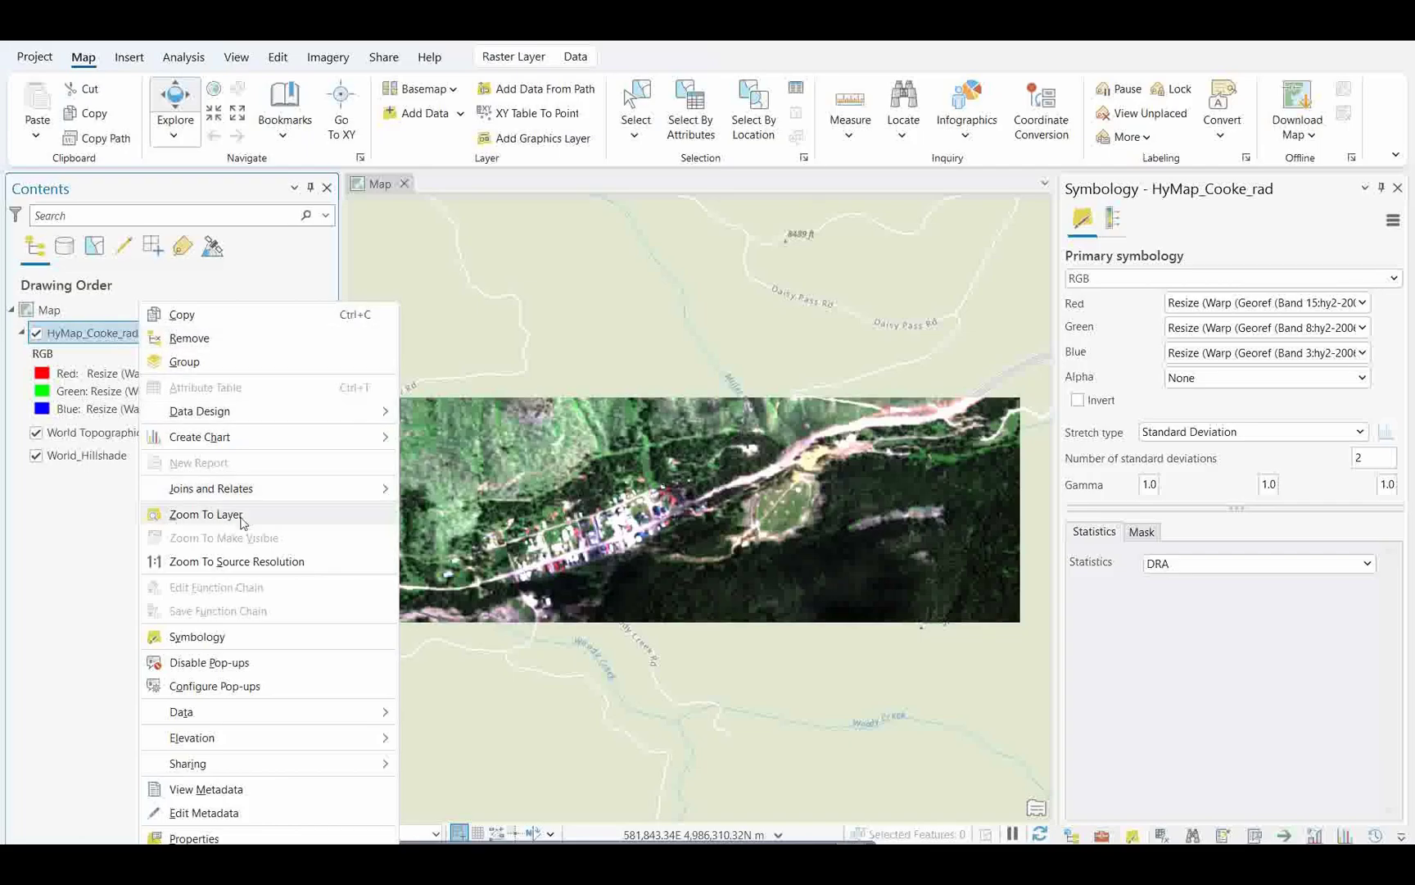
{"action": "mouse_move", "coordinate": [380, 437]}
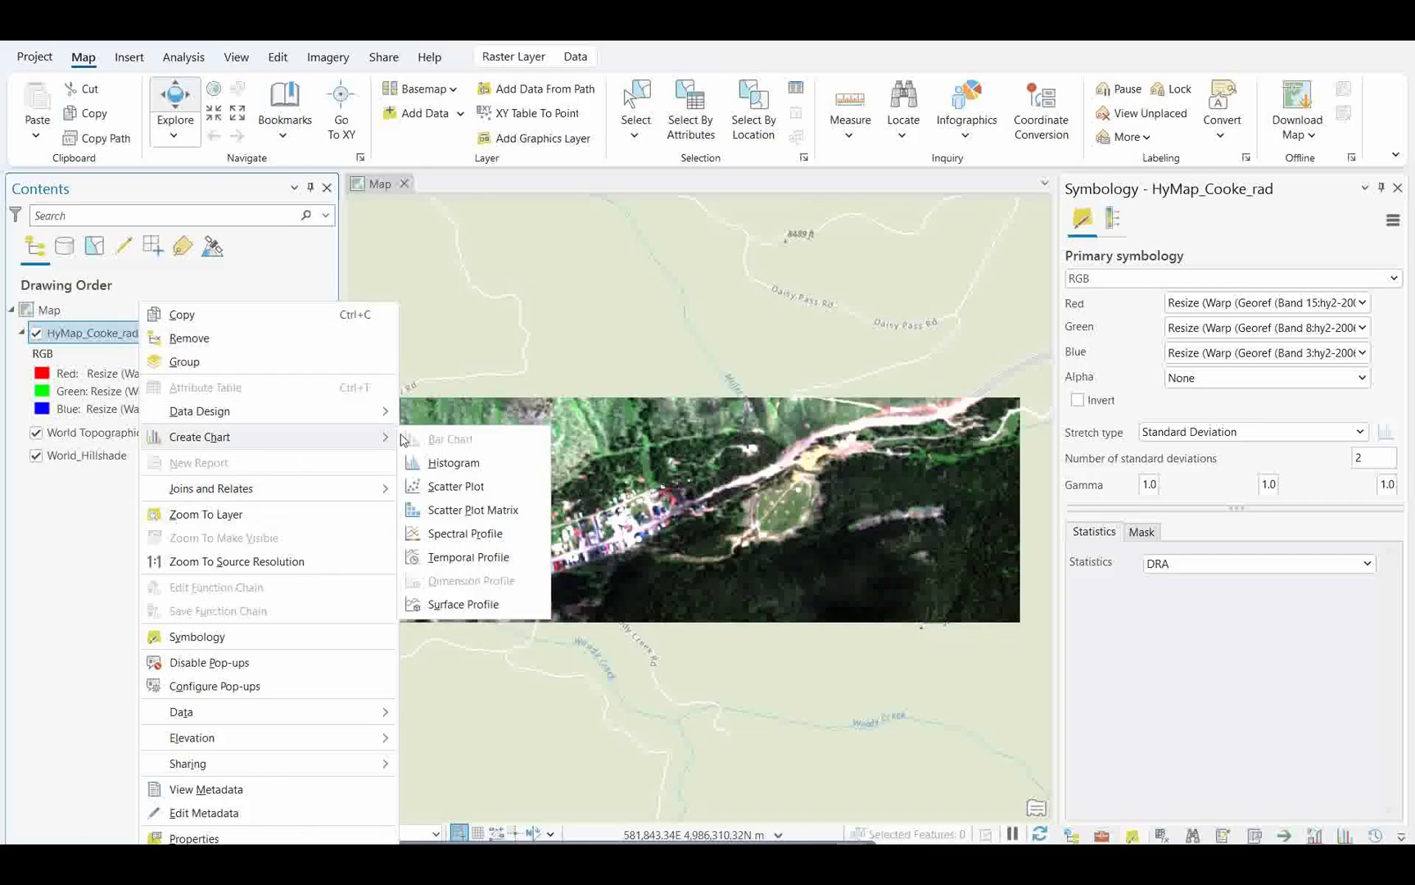
{"action": "left_click", "coordinate": [477, 536]}
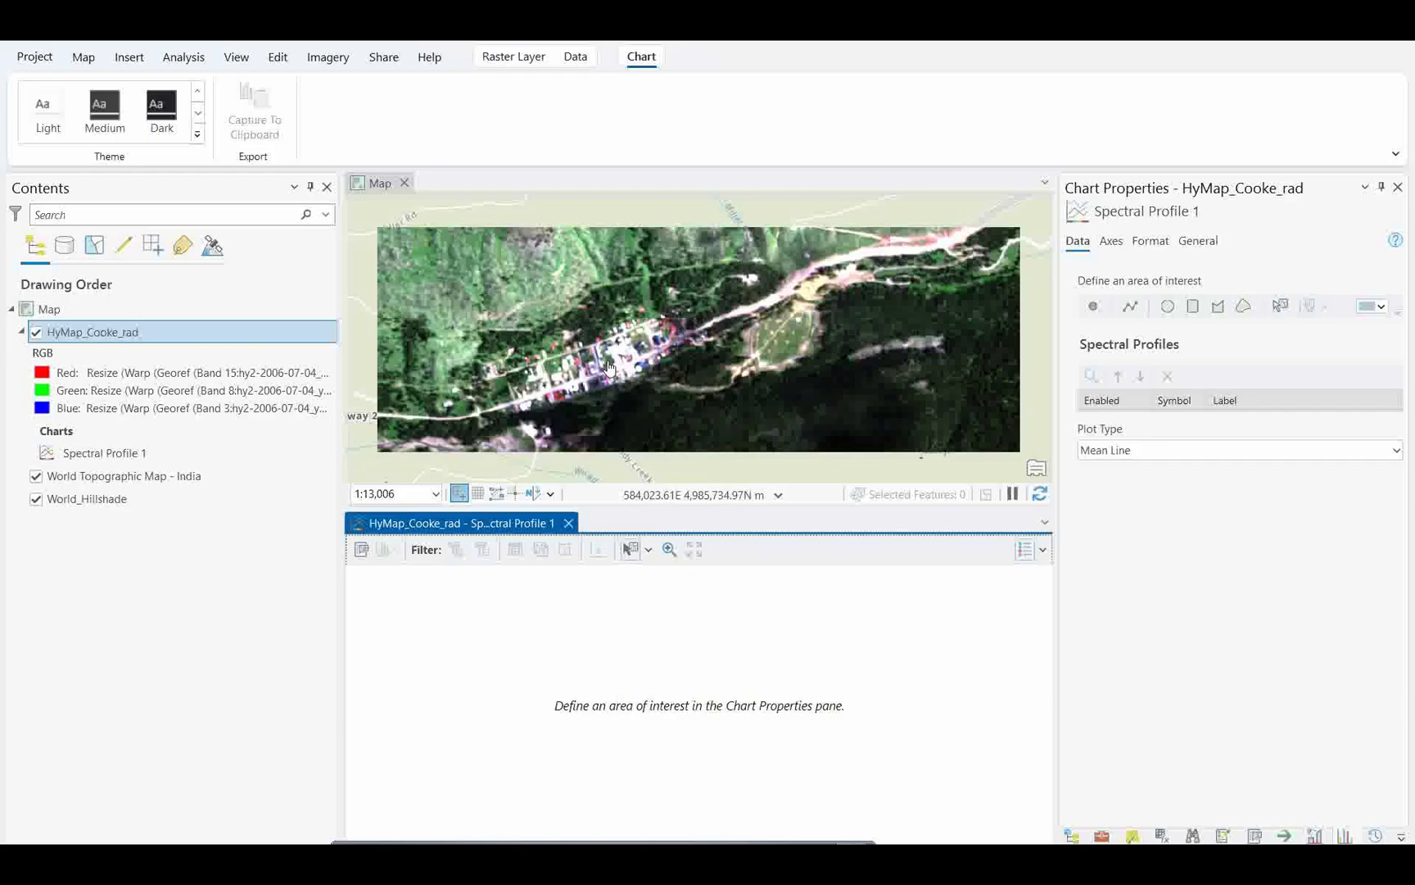
Step: Sample two map pixels with the Point tool so the chart plots Profile_1 and Profile_2
{"action": "left_click", "coordinate": [1095, 308]}
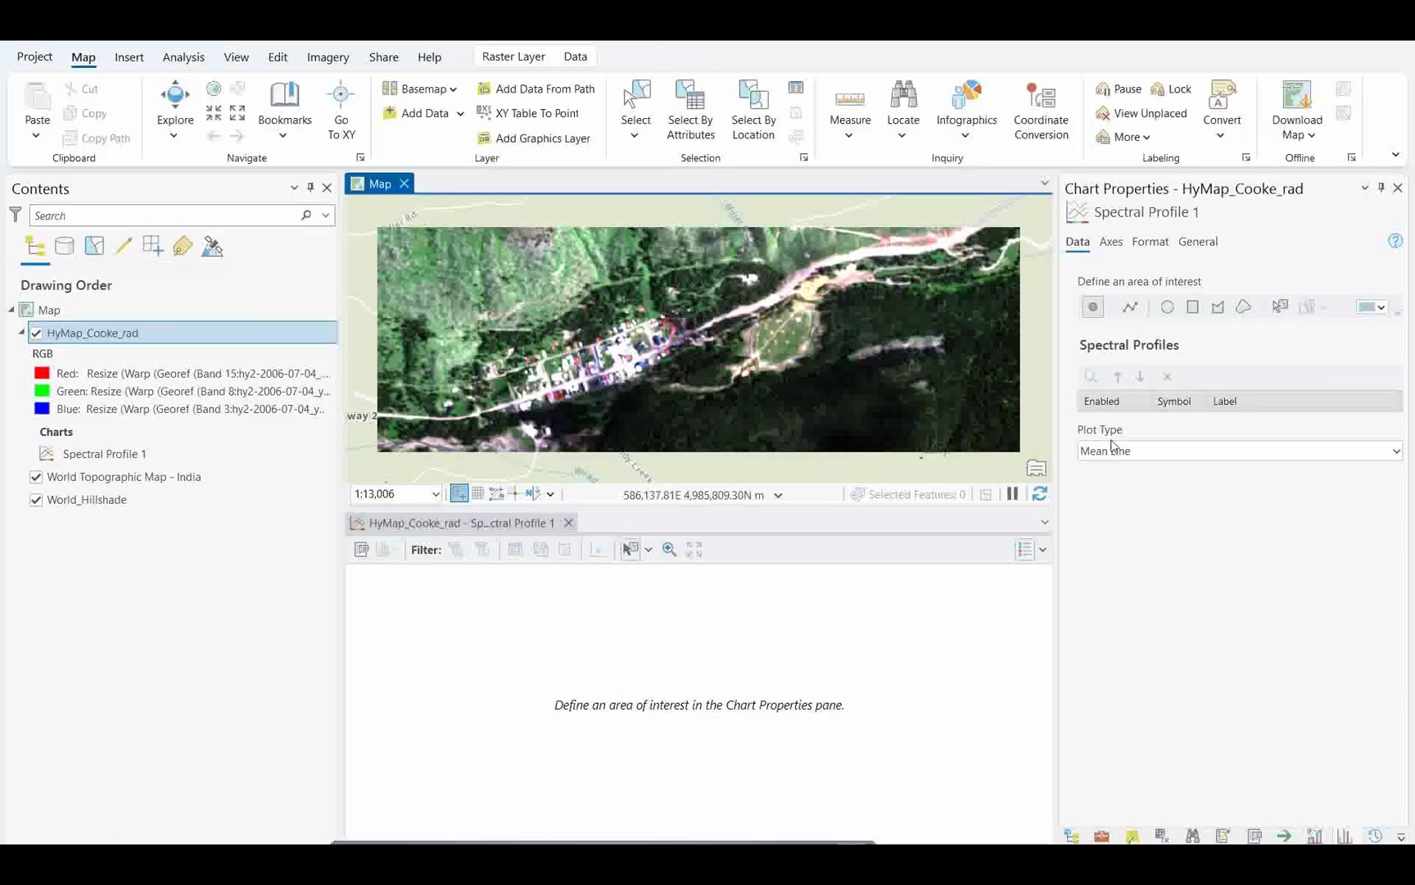
{"action": "left_click", "coordinate": [798, 416]}
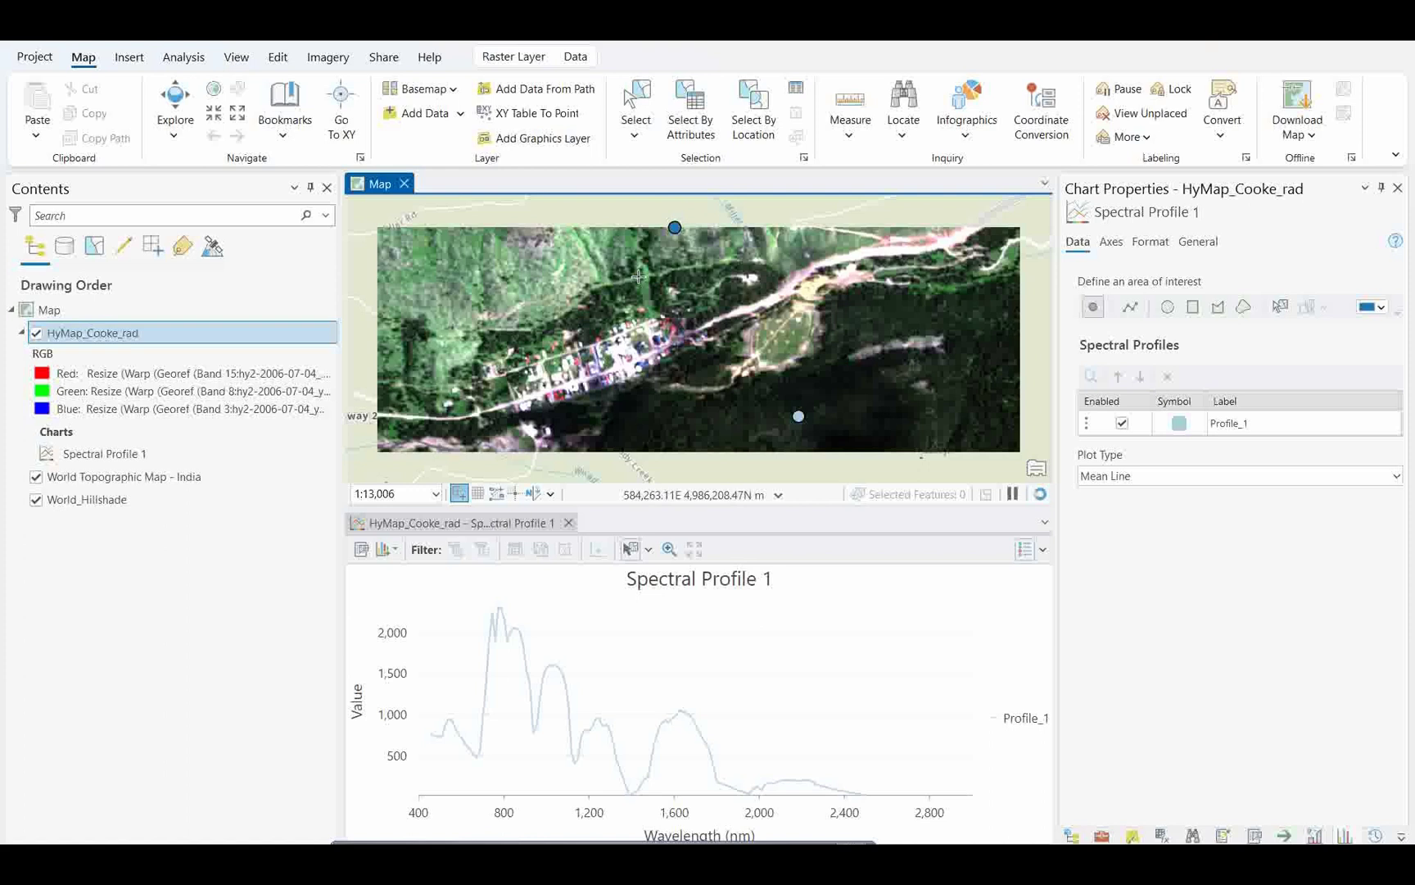
{"action": "left_click", "coordinate": [652, 388]}
{"action": "scroll", "coordinate": [622, 362], "scroll_direction": "up", "scroll_amount": 1}
{"action": "scroll", "coordinate": [623, 362], "scroll_direction": "up", "scroll_amount": 3}
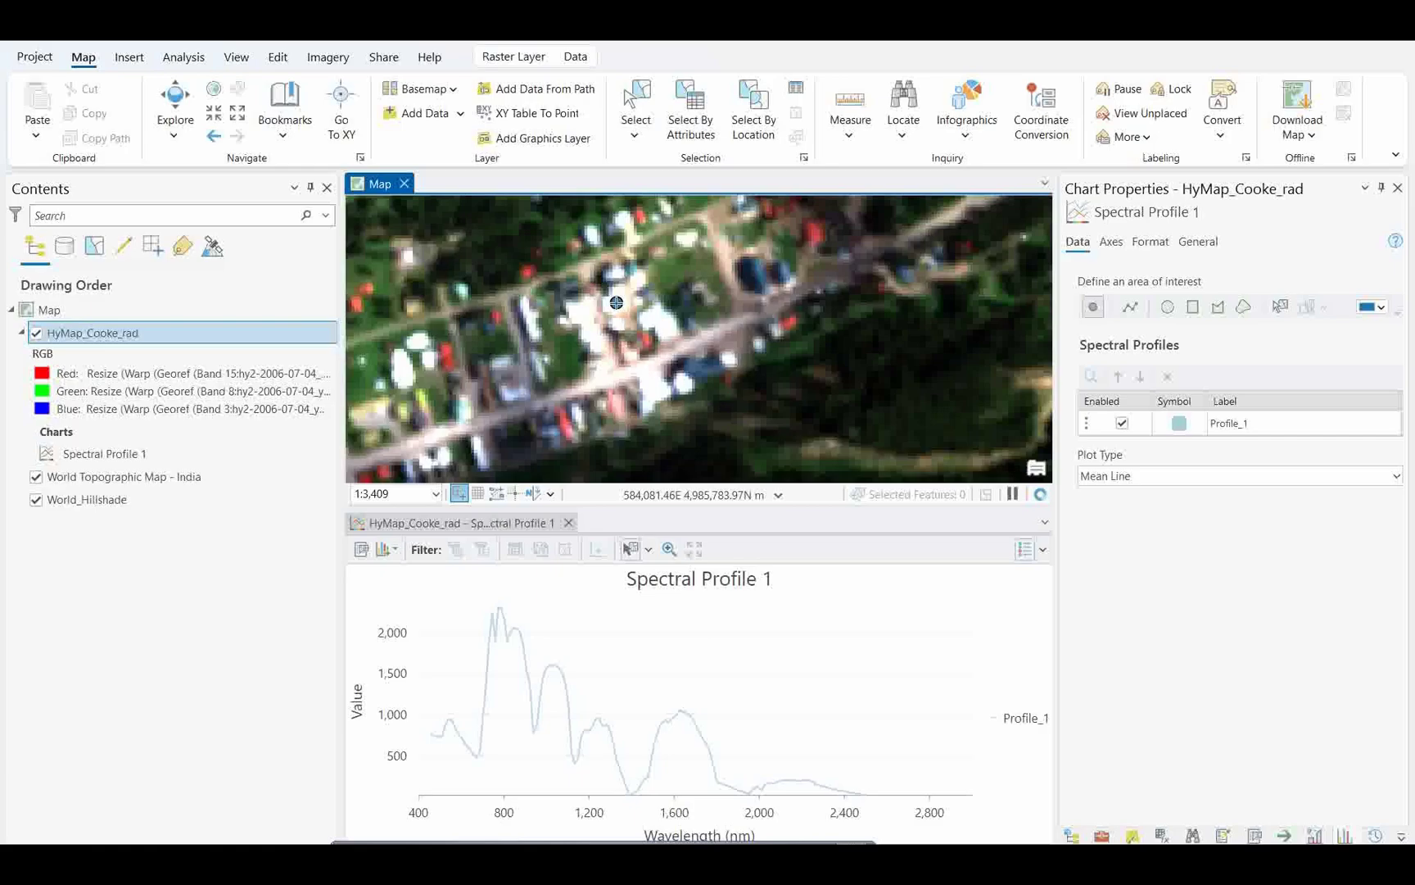
{"action": "left_click", "coordinate": [616, 302]}
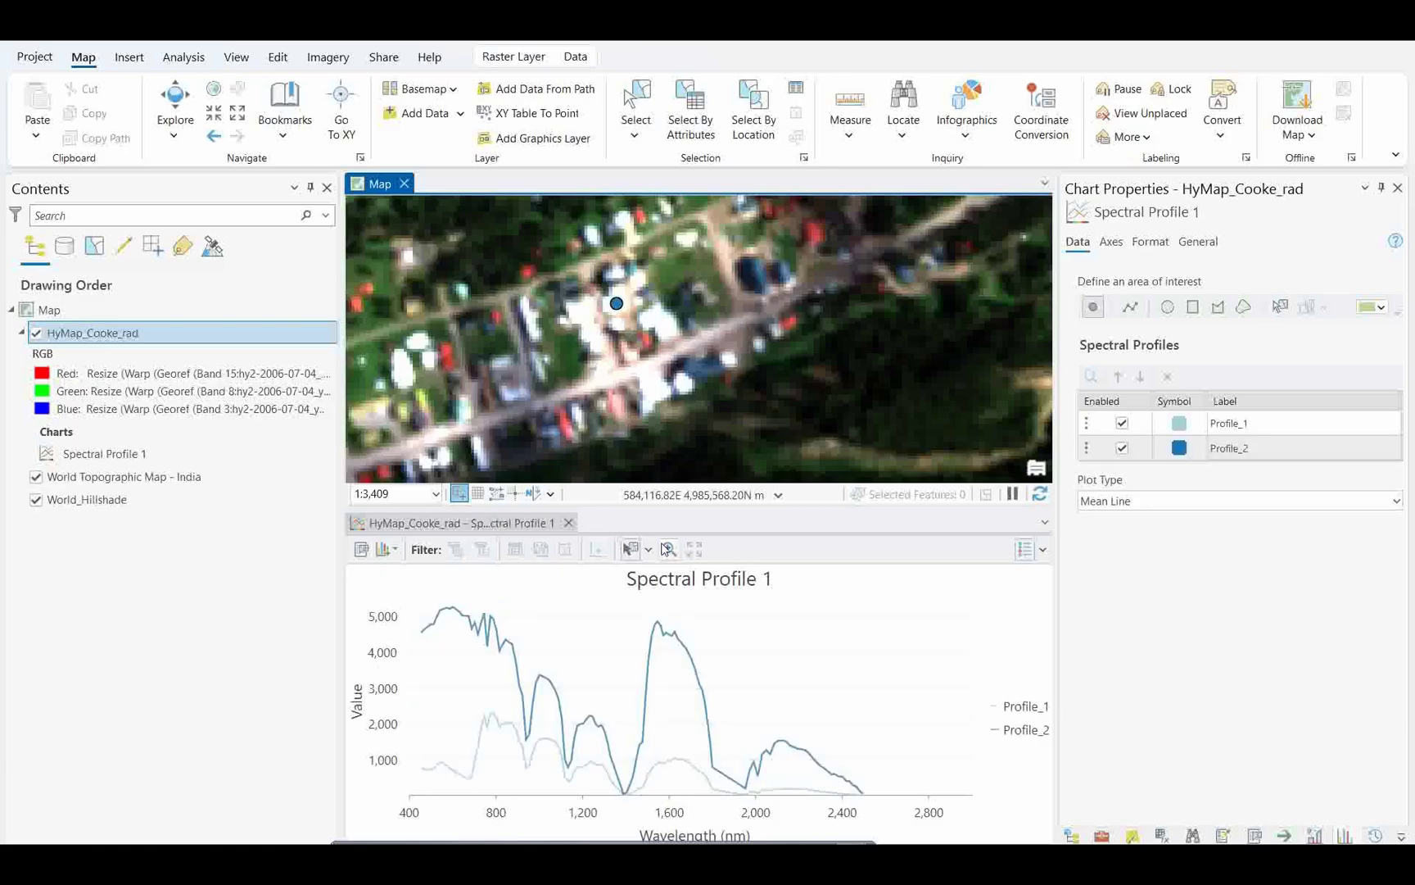
{"action": "left_click", "coordinate": [569, 353]}
{"action": "scroll", "coordinate": [606, 327], "scroll_direction": "down", "scroll_amount": 2}
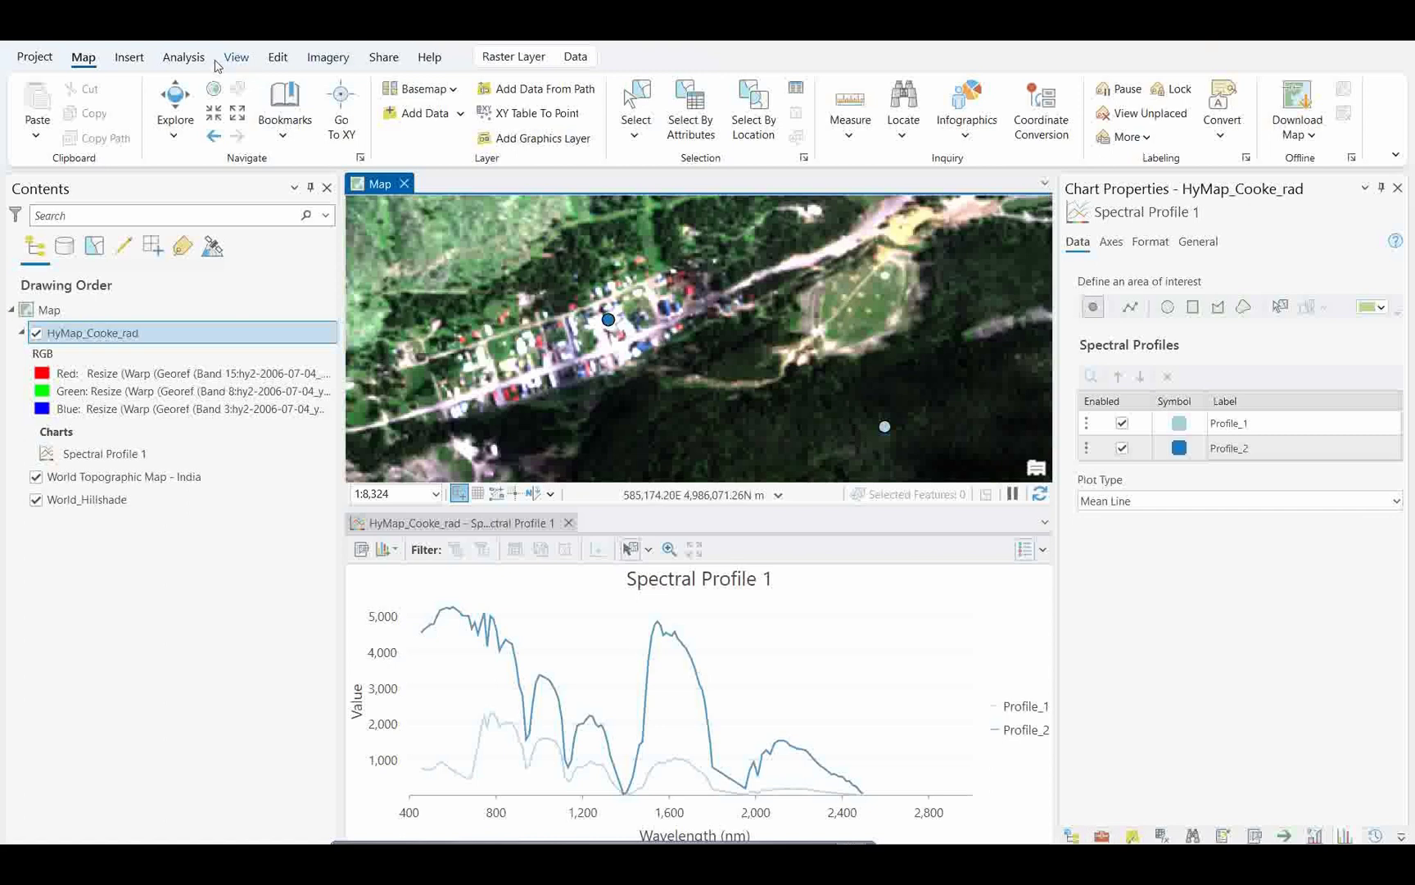
{"action": "left_click", "coordinate": [184, 57]}
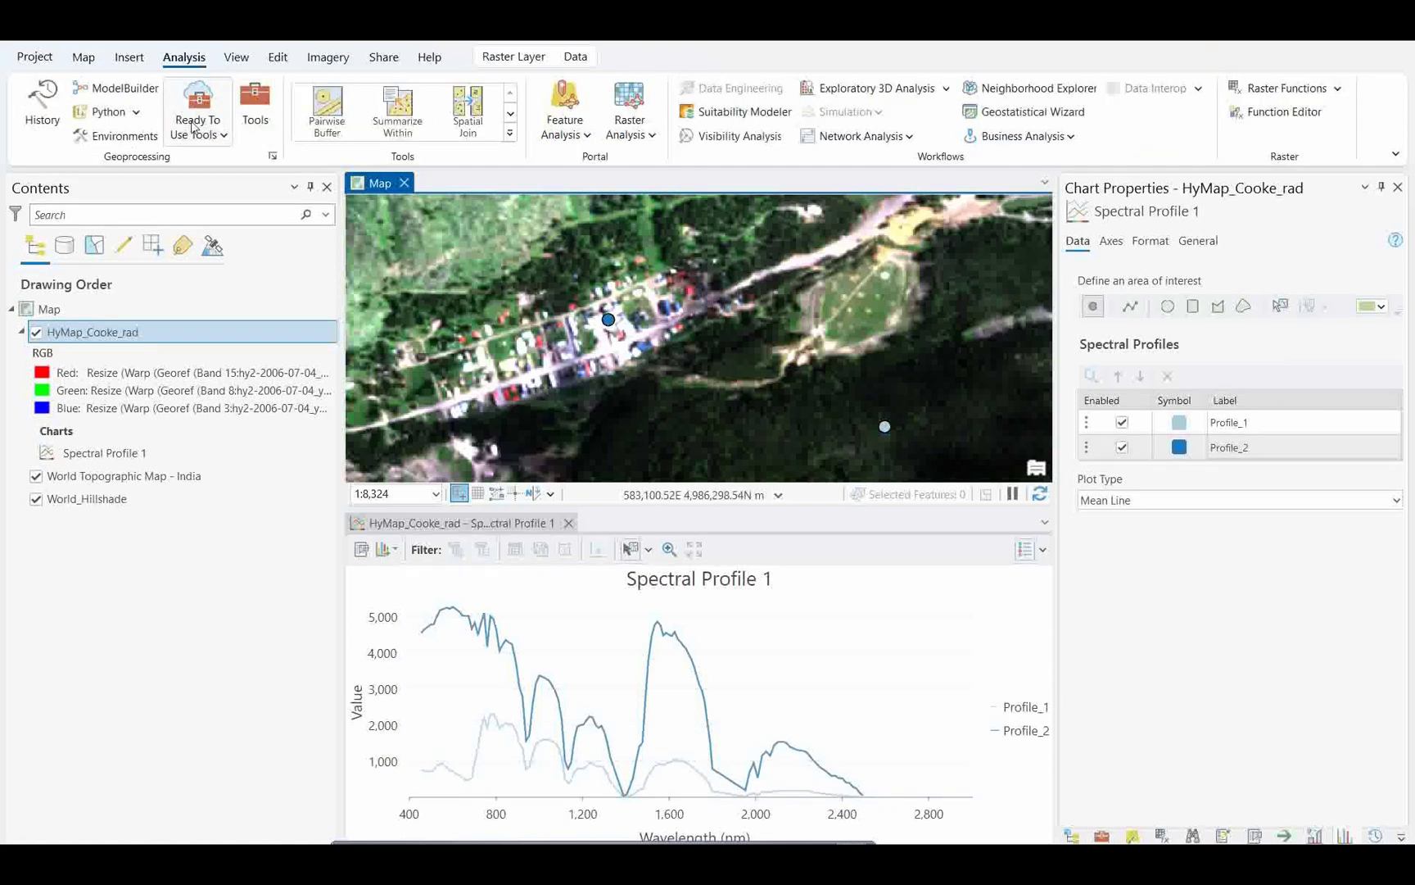
Step: Search the Geoprocessing tools for 'spectral ang'
{"action": "left_click", "coordinate": [255, 105]}
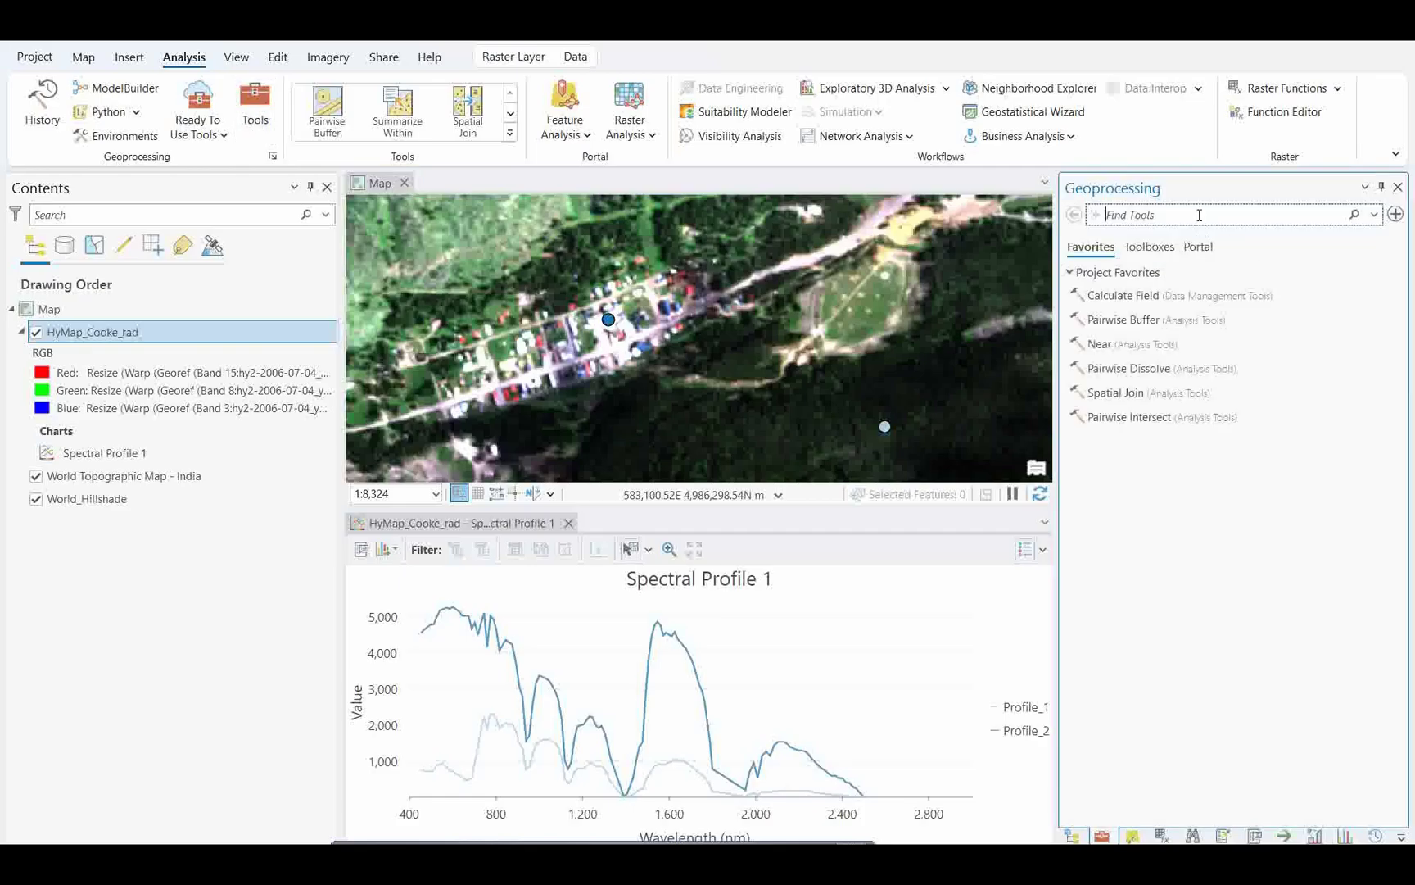
{"action": "type", "text": "sam"}
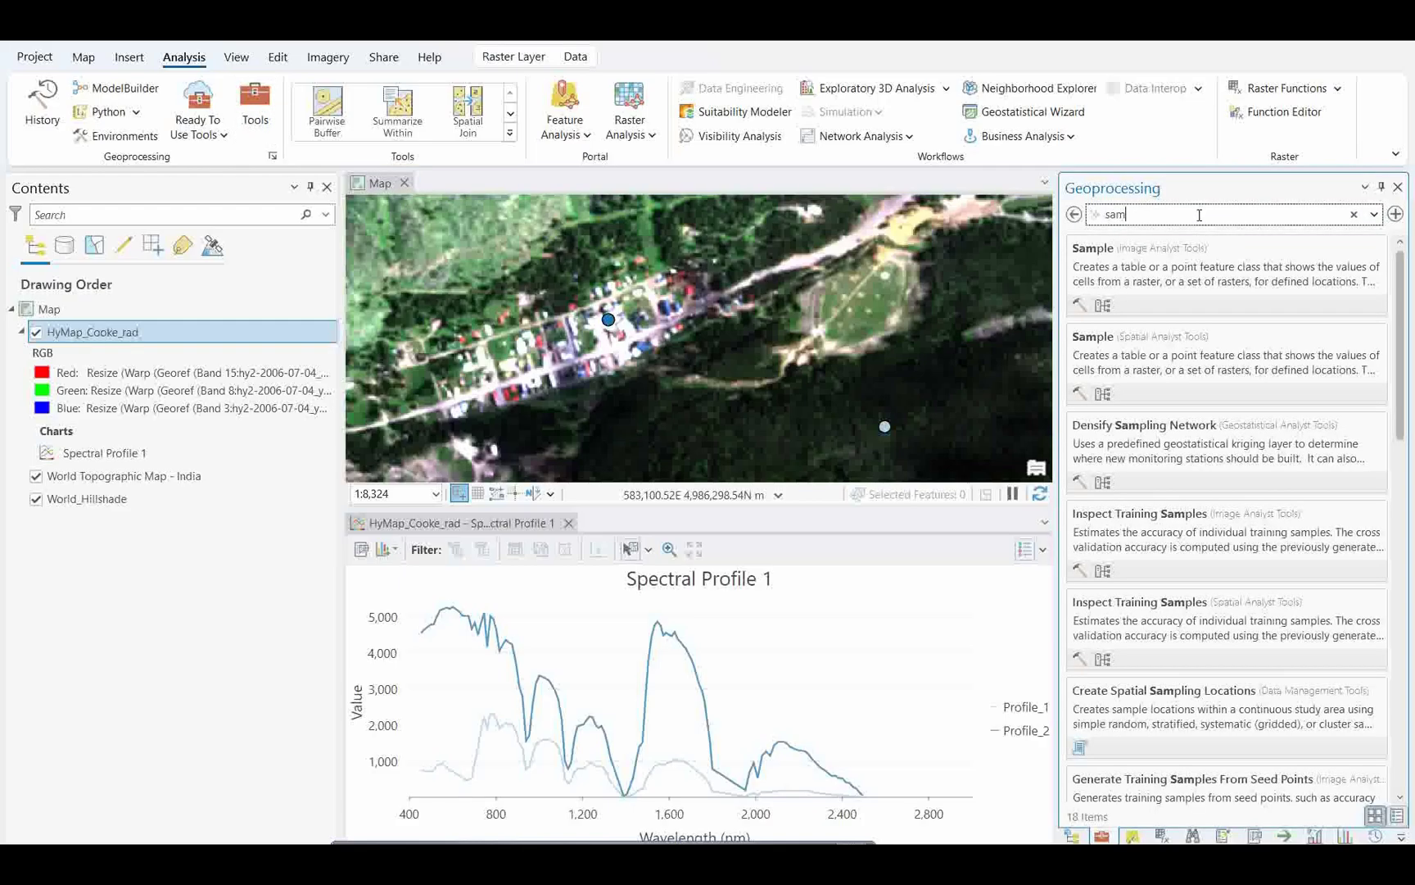
{"action": "key", "text": "BackSpace"}
{"action": "key", "text": "BackSpace"}
{"action": "key", "text": "BackSpace"}
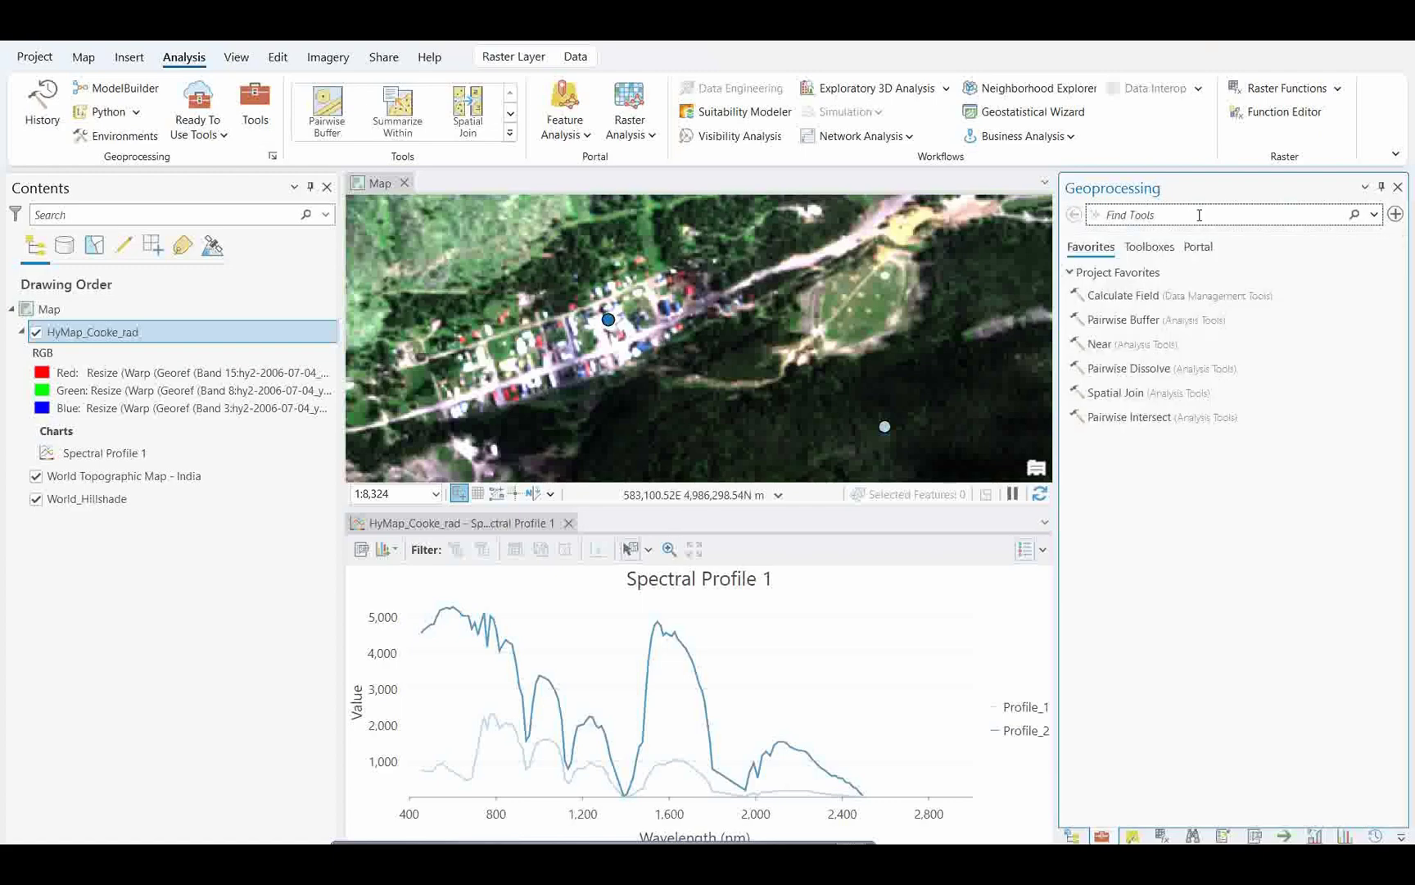
{"action": "type", "text": "a"}
{"action": "key", "text": "BackSpace"}
{"action": "type", "text": "sp"}
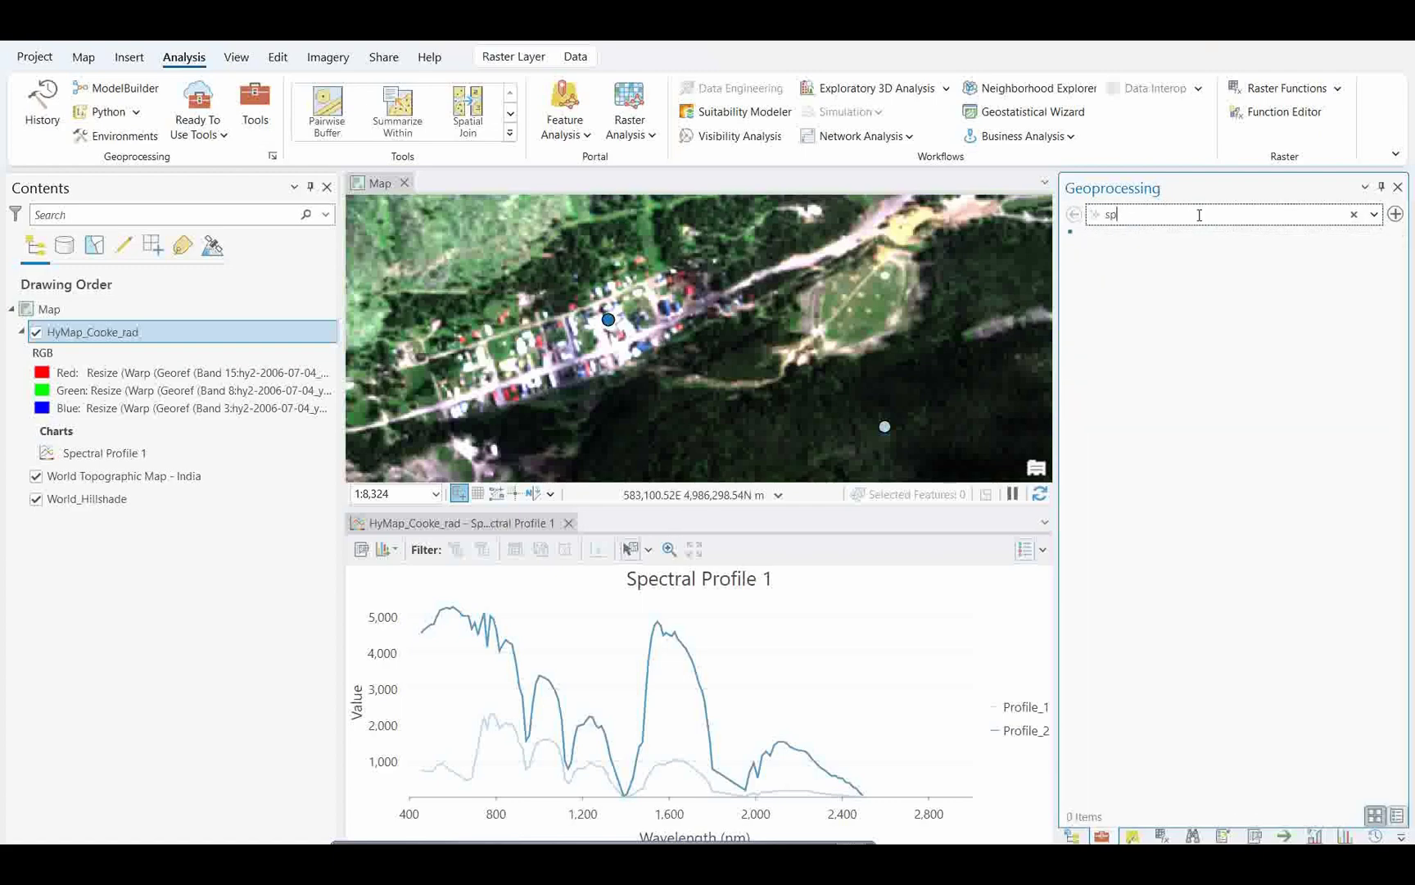
{"action": "type", "text": "ectral"}
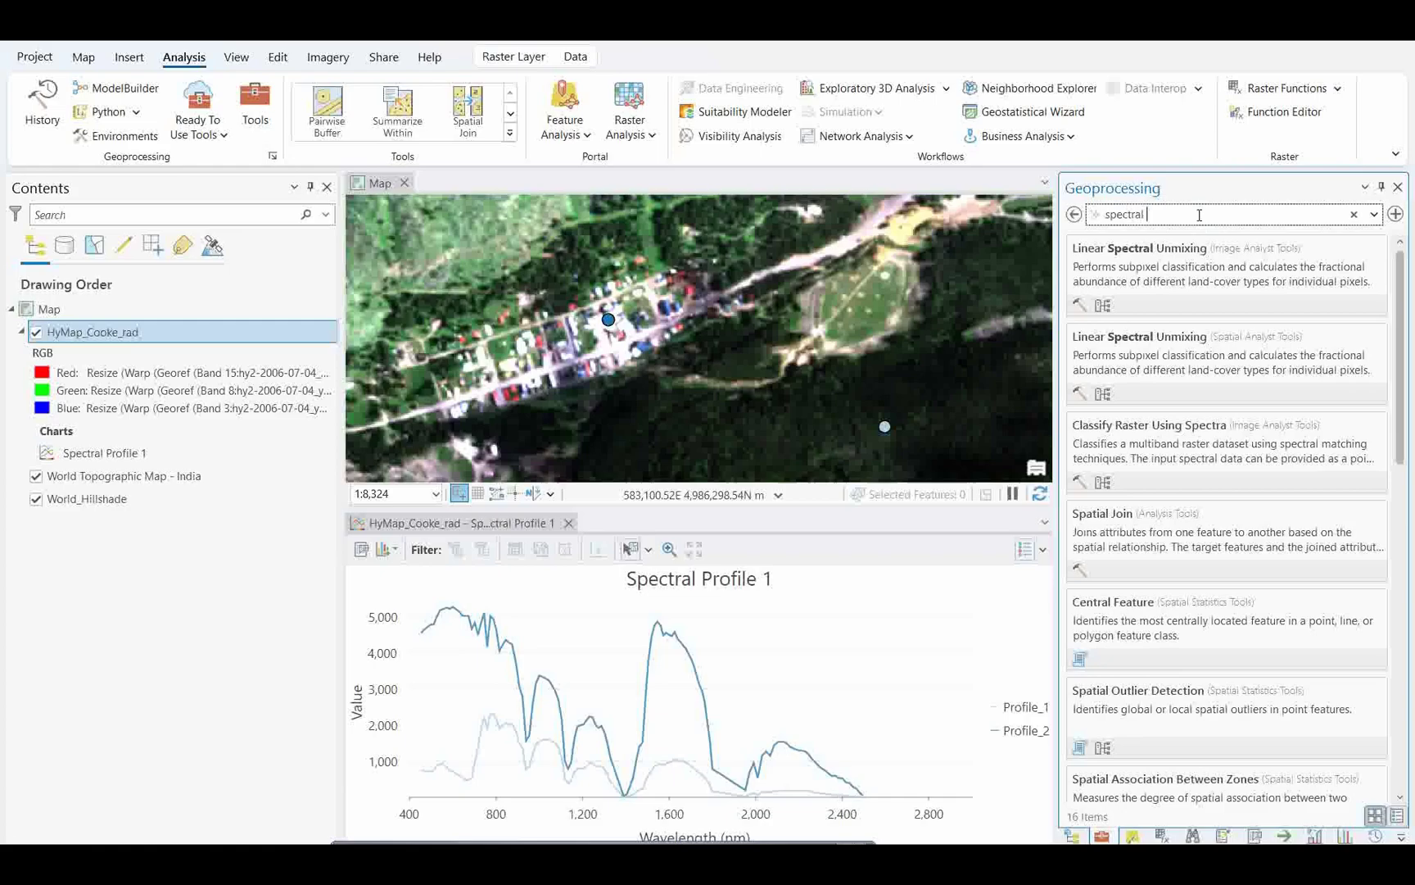
{"action": "type", "text": "an"}
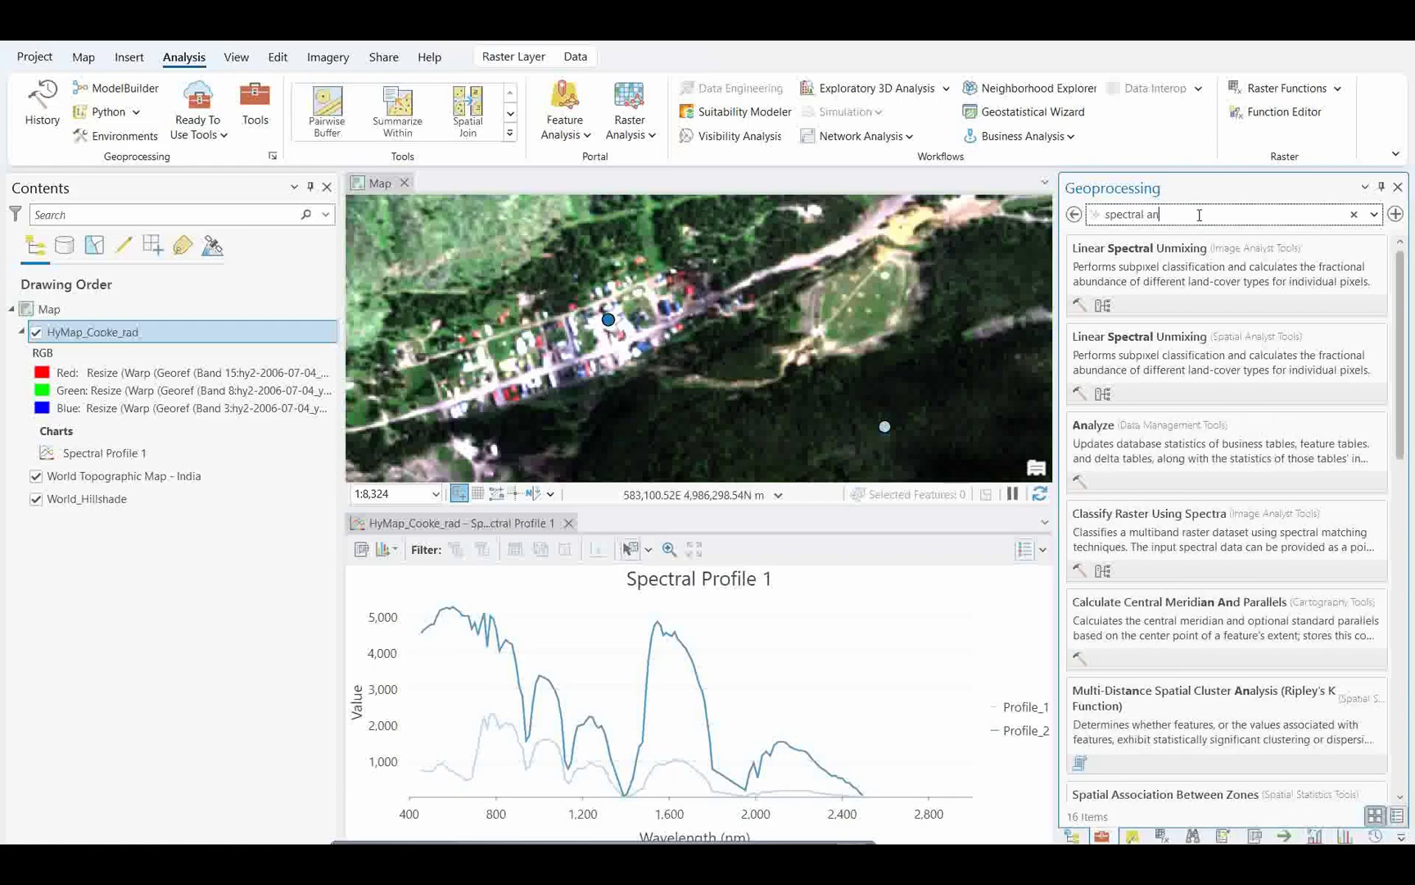
{"action": "type", "text": "g"}
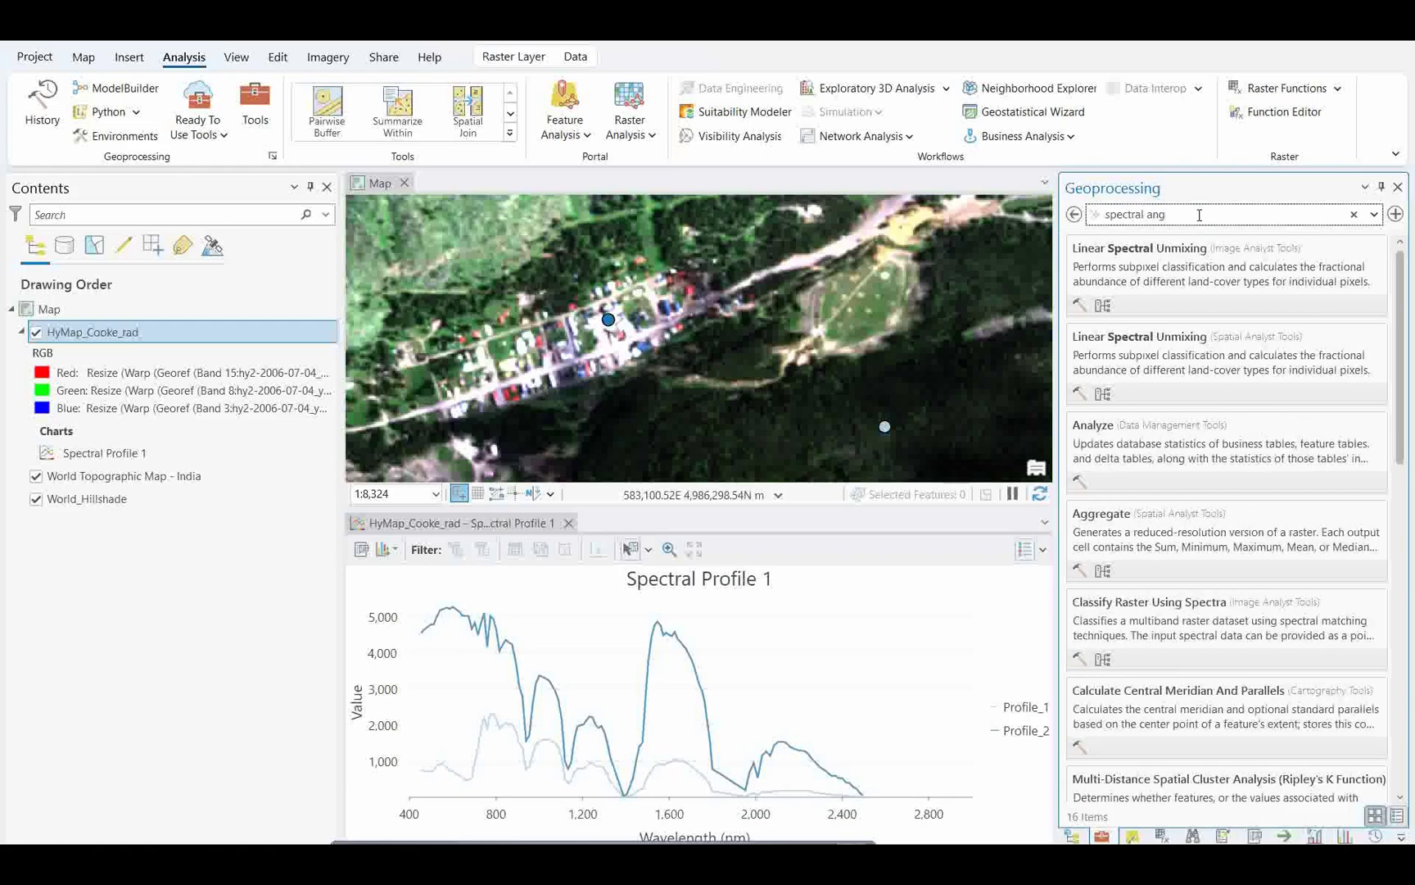
{"action": "type", "text": "le"}
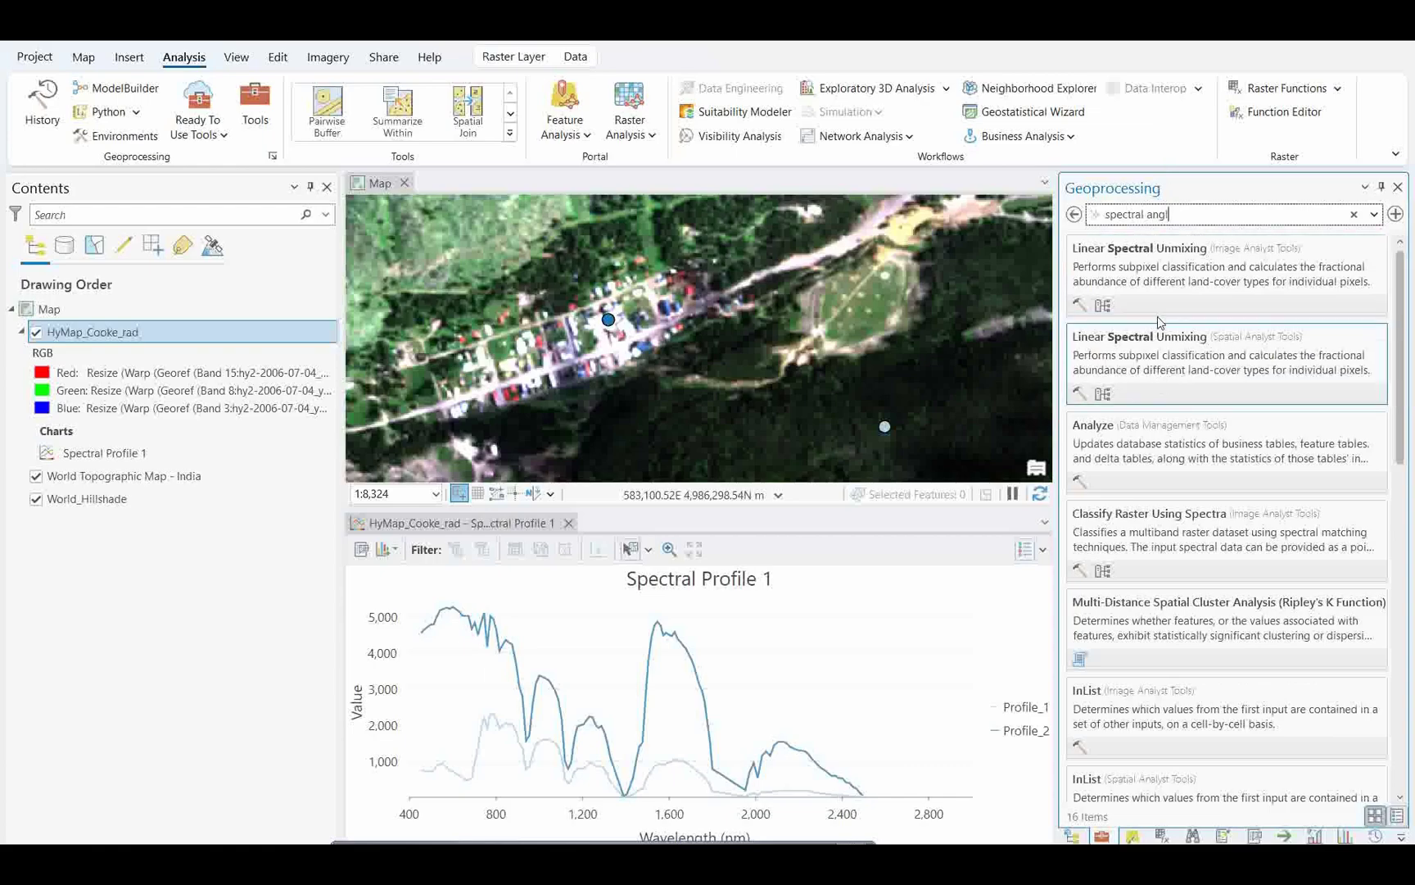
{"action": "key", "text": "BackSpace"}
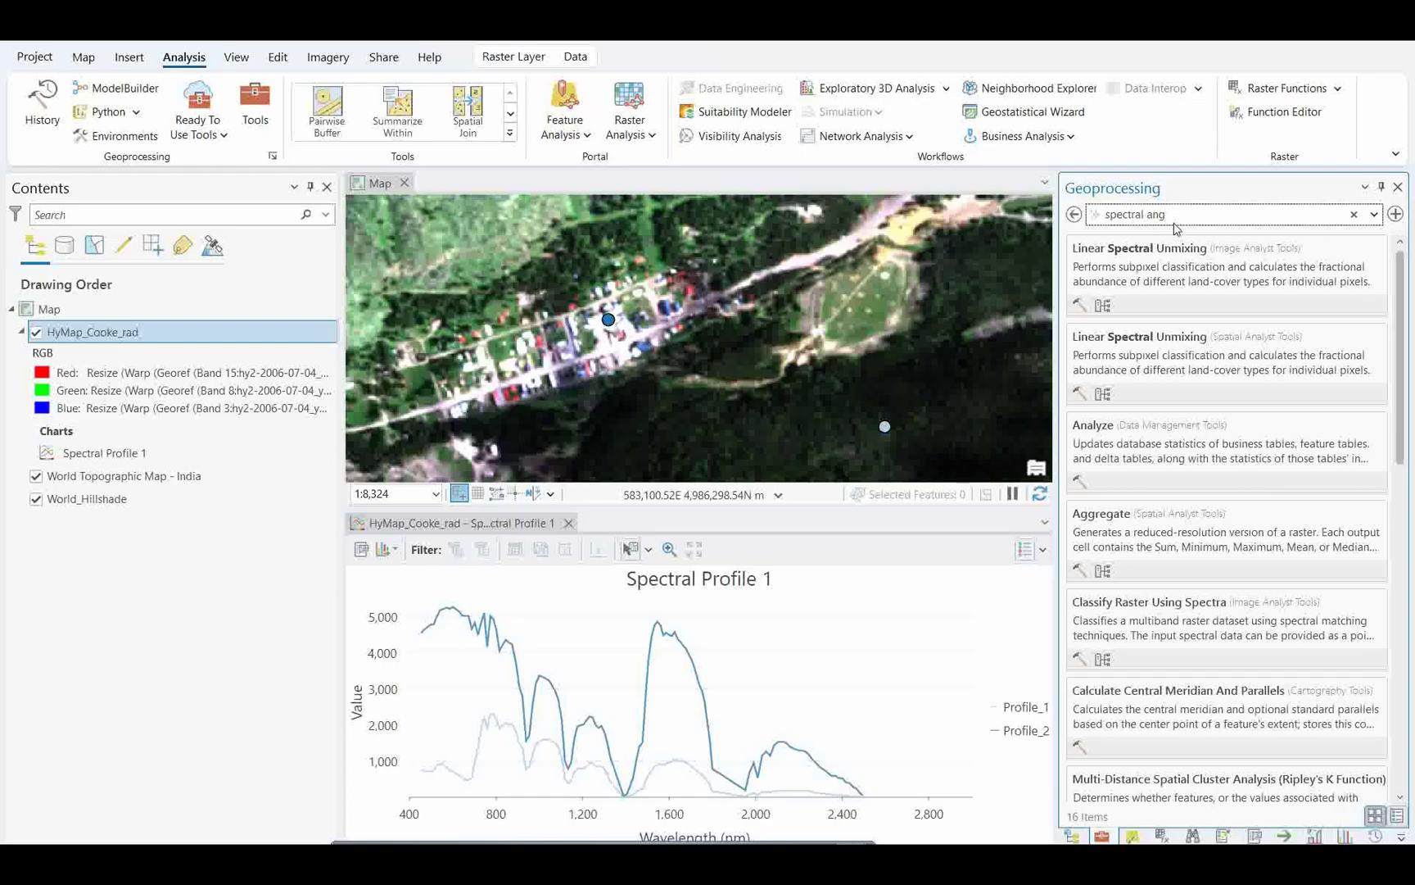
Step: Replace the tool search text with 'classify raster using'
{"action": "key", "text": "ctrl+a"}
{"action": "type", "text": "classify"}
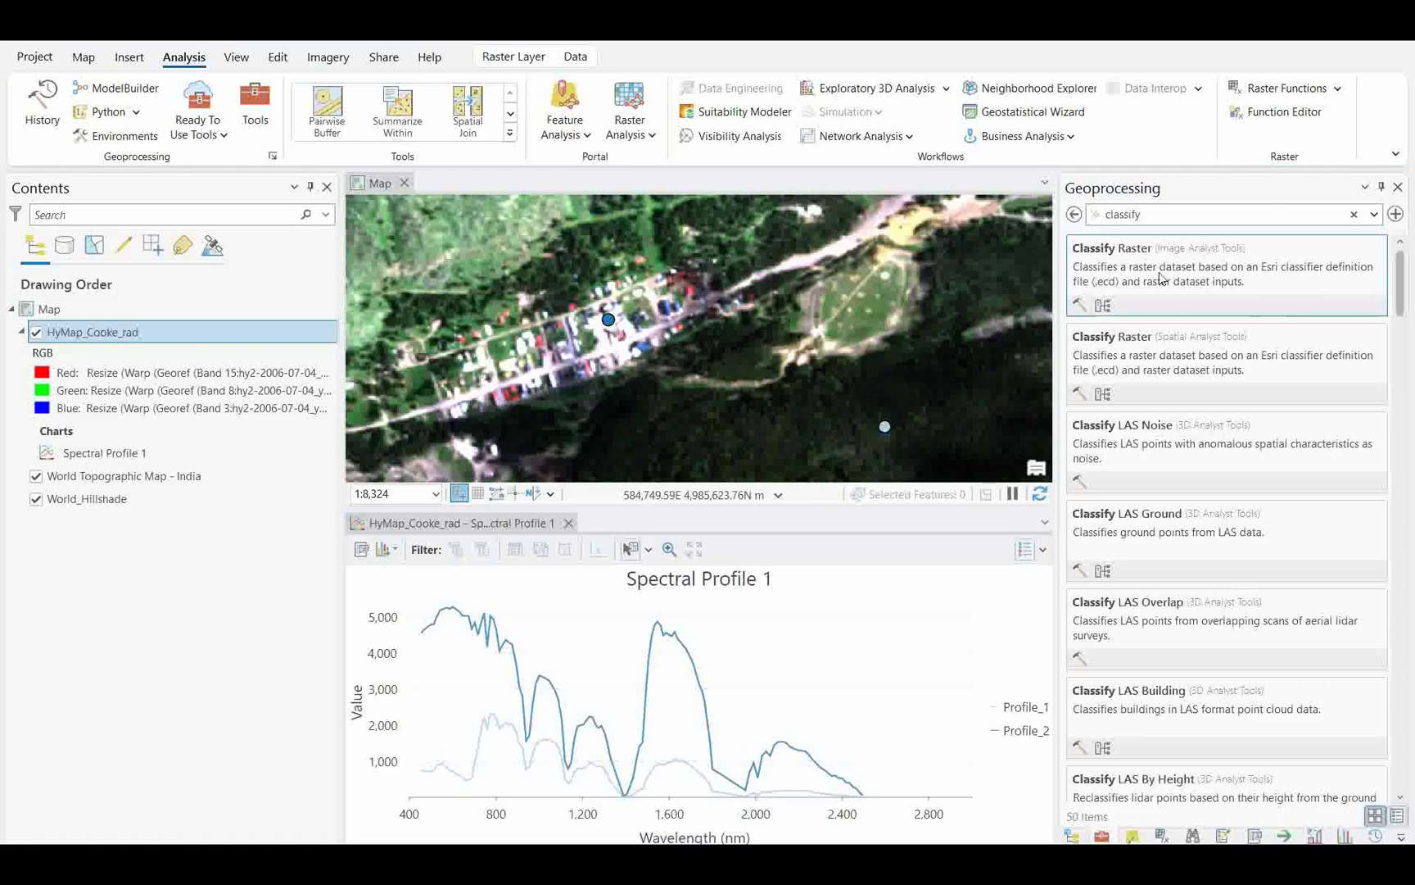
{"action": "left_click", "coordinate": [1171, 217]}
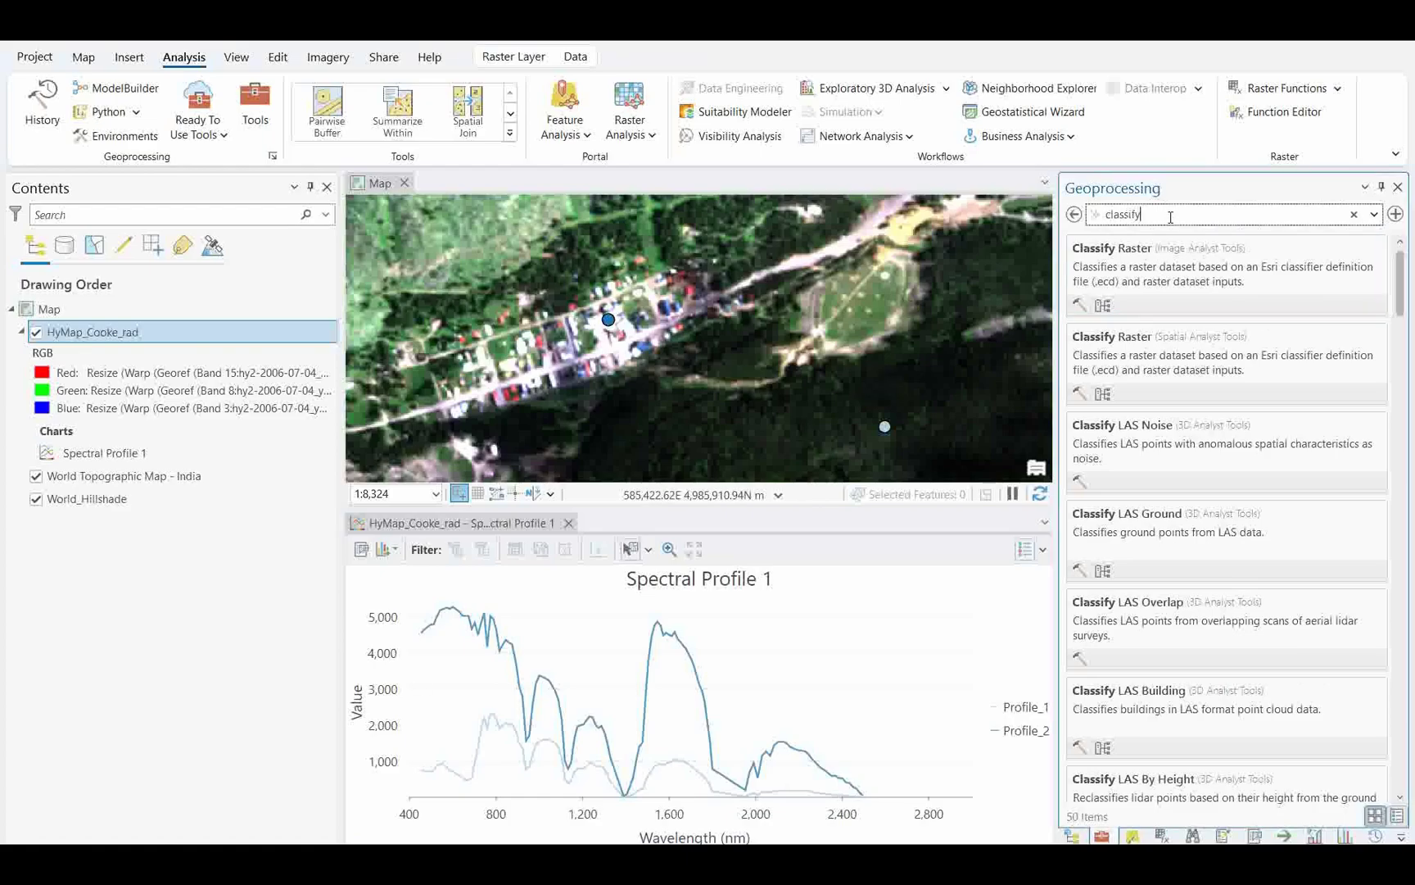
{"action": "type", "text": "raster"}
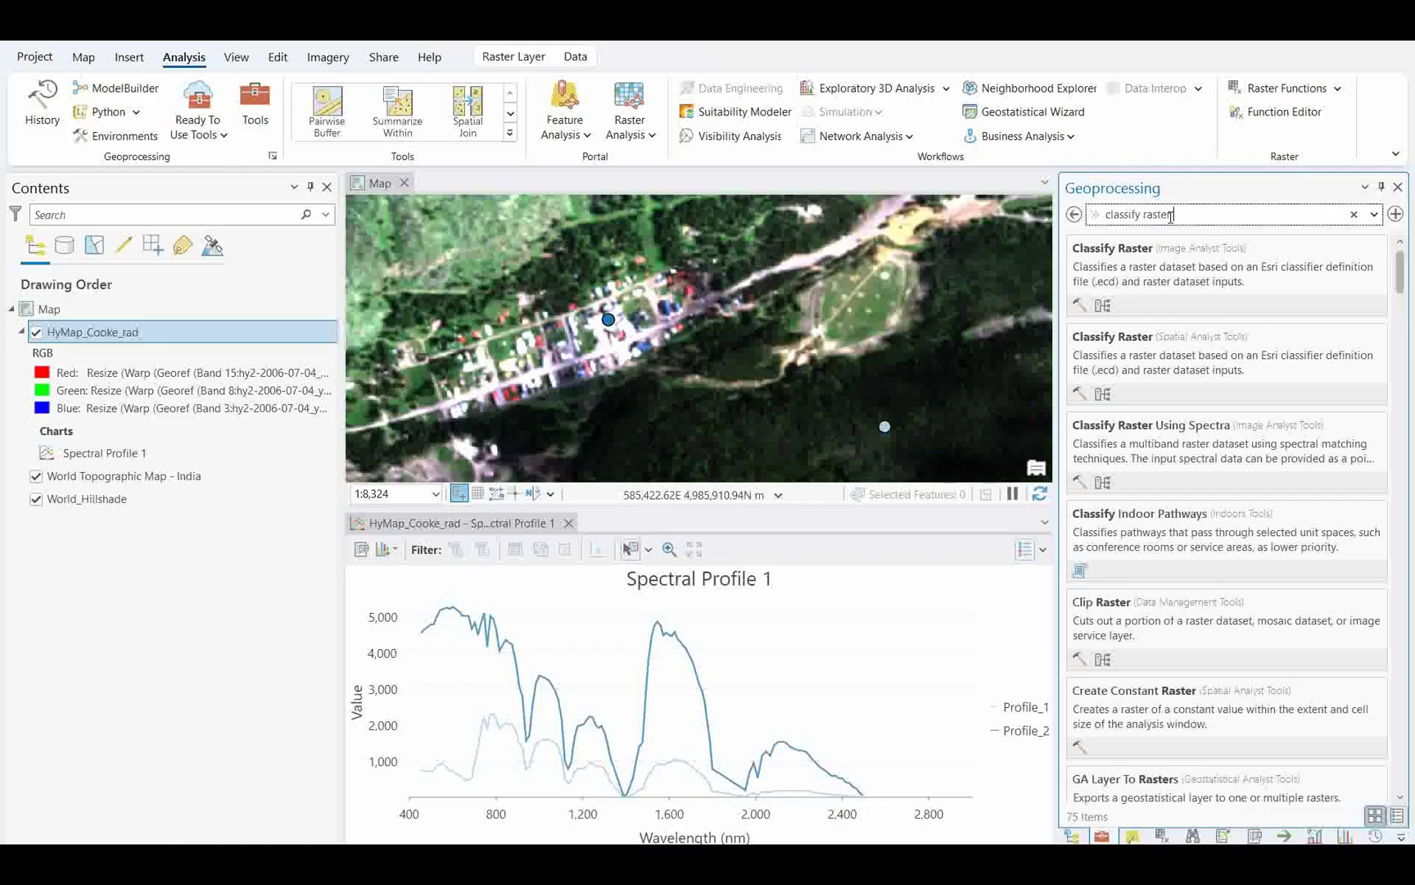
{"action": "type", "text": " using"}
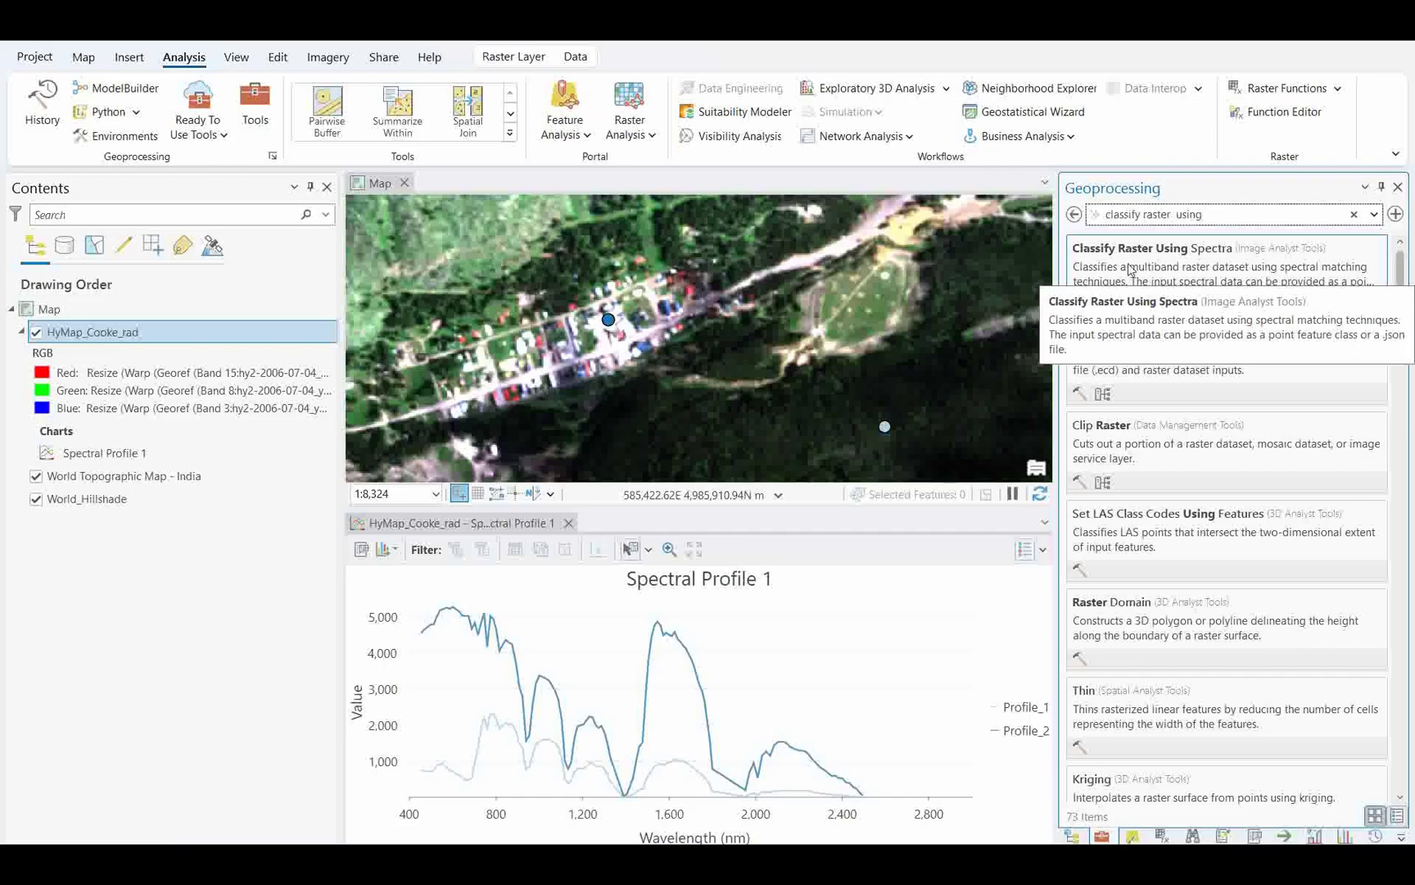
Step: Open Classify Raster Using Spectra and confirm Spectral Angle Mapper as the Method
{"action": "left_click", "coordinate": [1132, 270]}
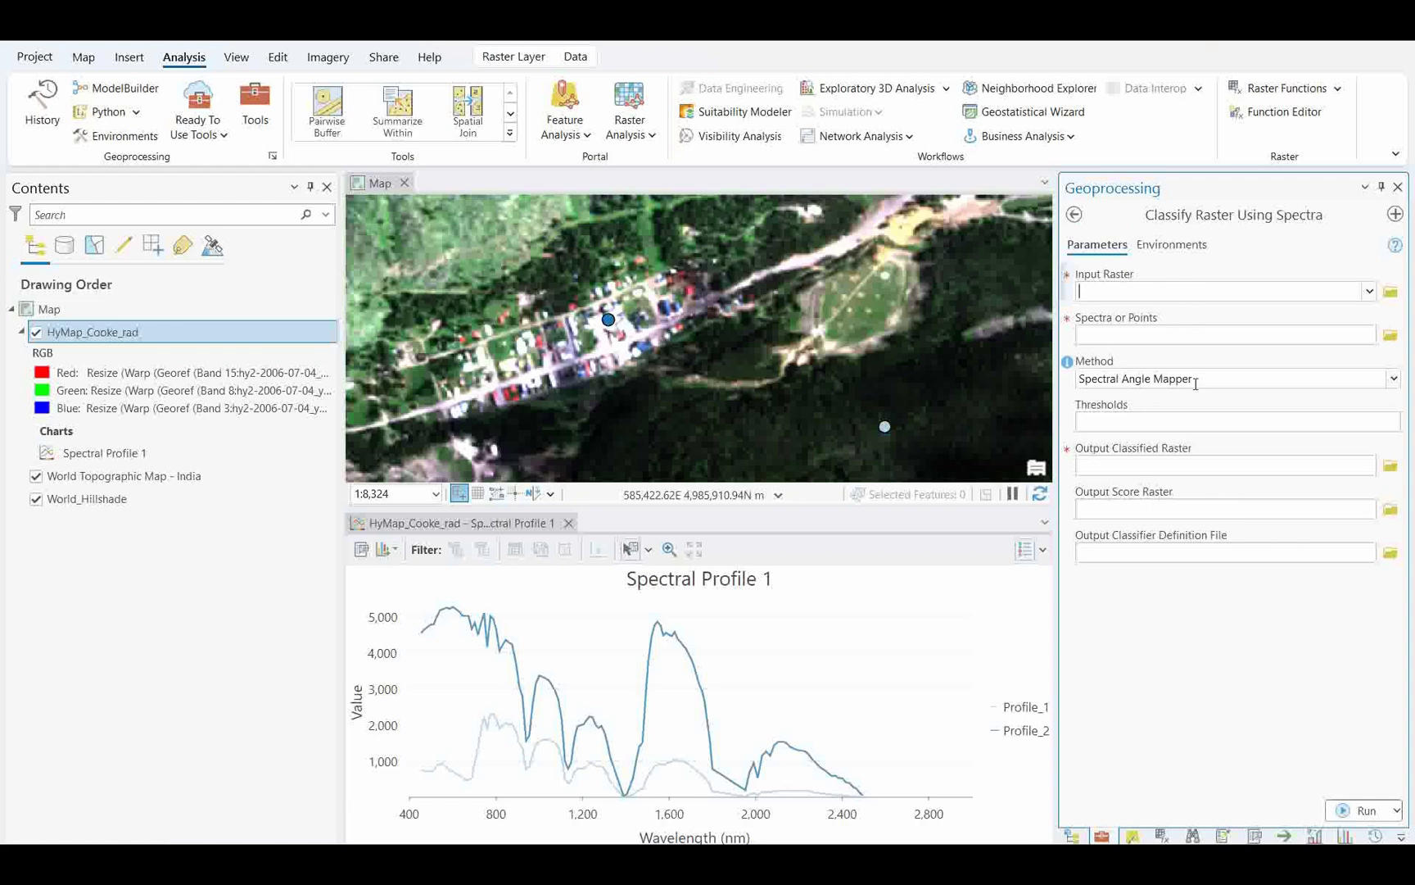
{"action": "left_click", "coordinate": [1394, 379]}
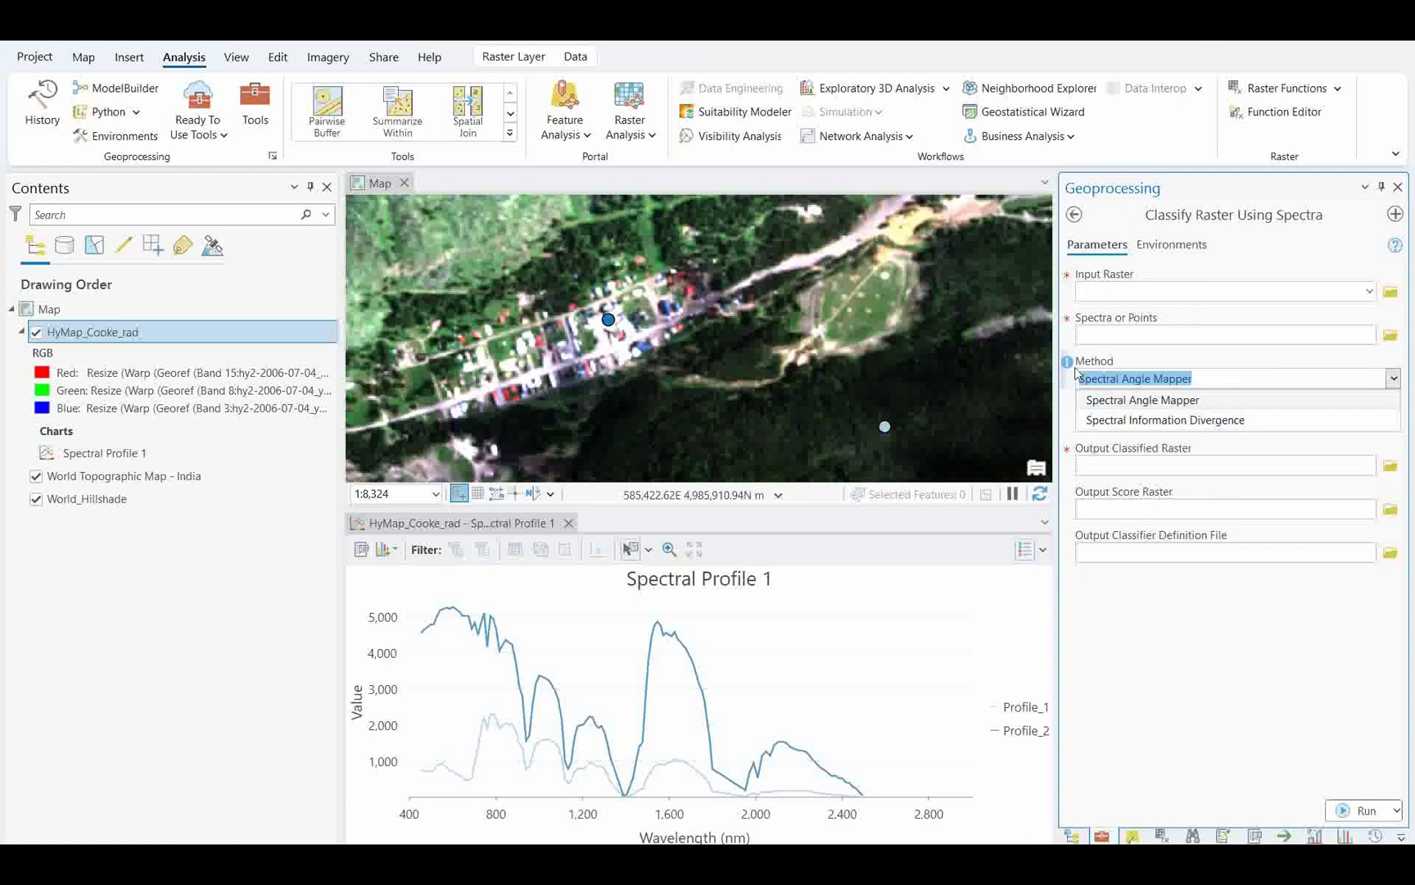
{"action": "left_click", "coordinate": [1143, 367]}
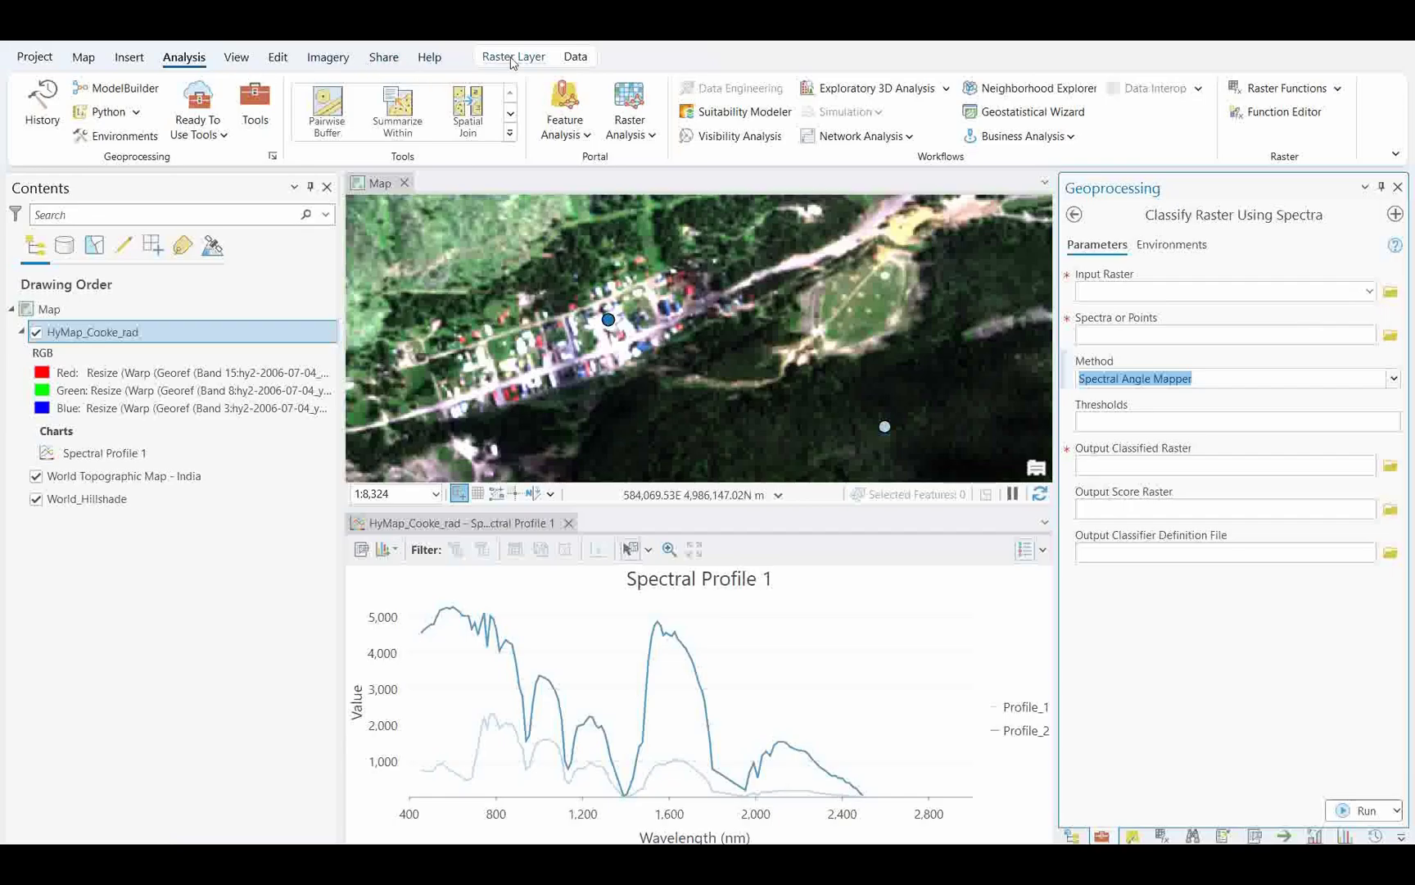
Step: Review the Imagery tab's Classification Tools list, then close it
{"action": "left_click", "coordinate": [344, 59]}
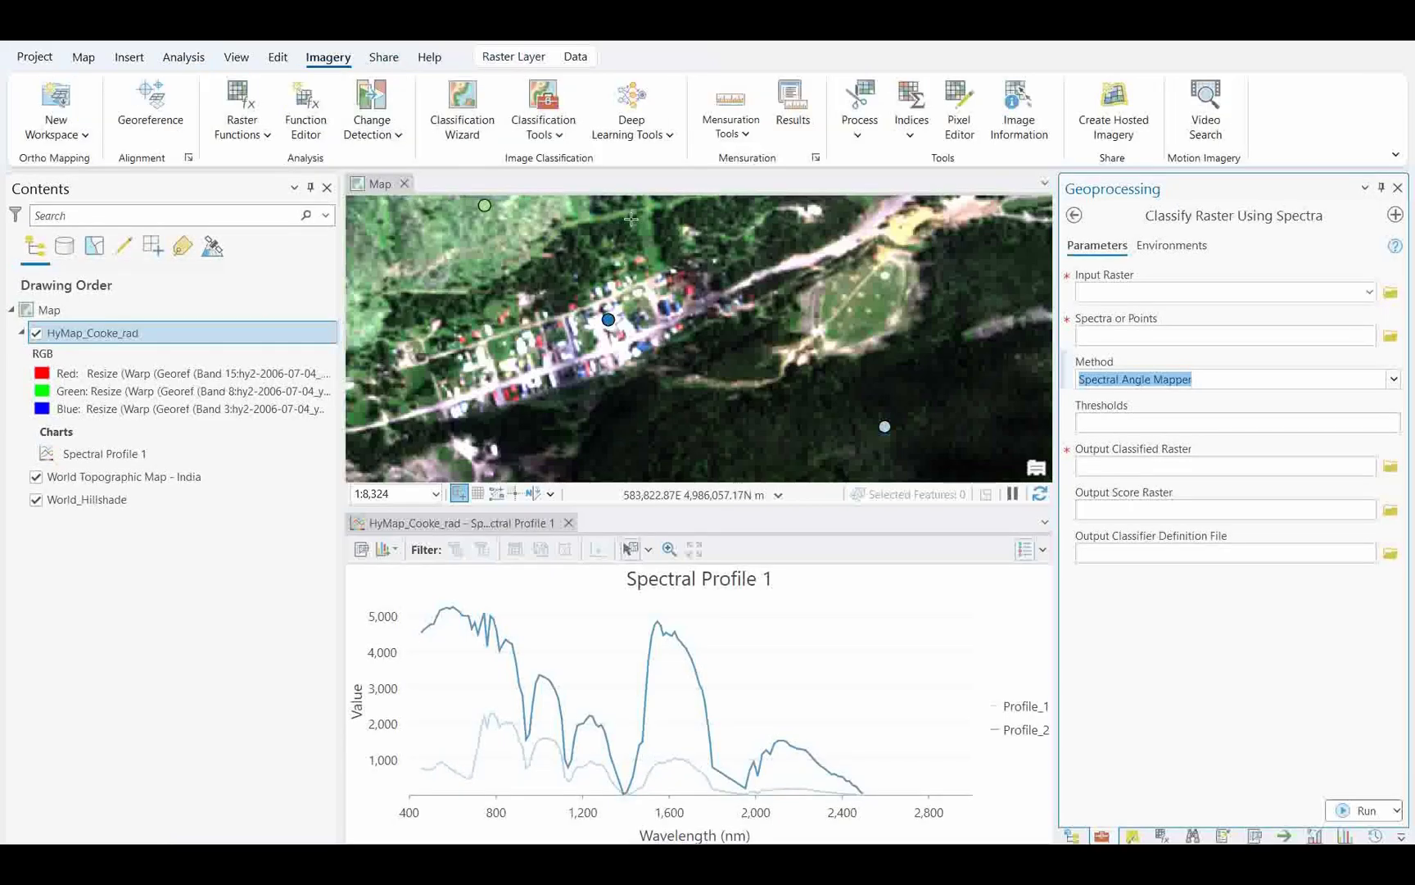
{"action": "left_click", "coordinate": [549, 150]}
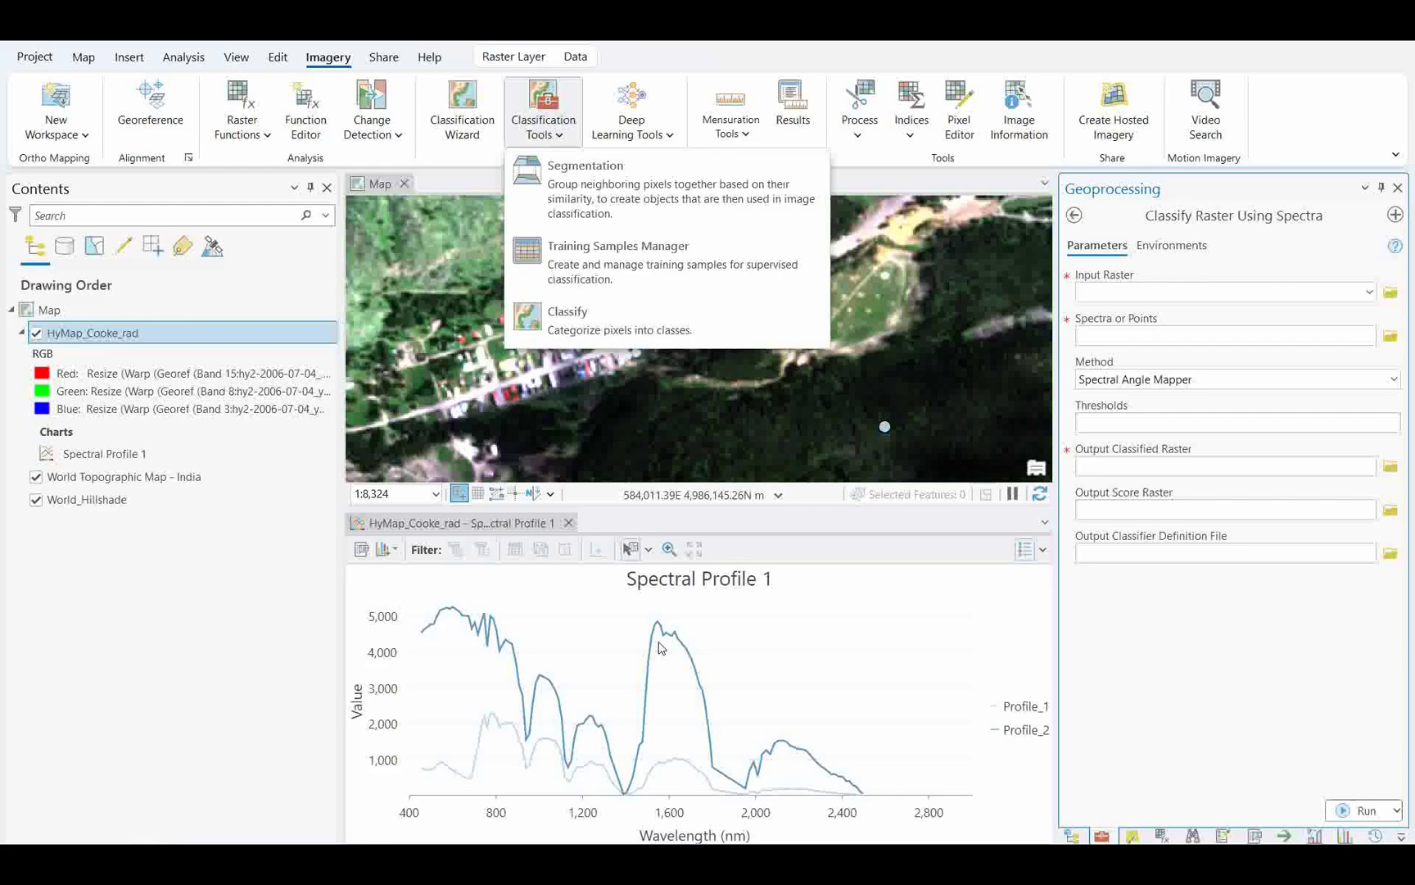
{"action": "left_click", "coordinate": [943, 51]}
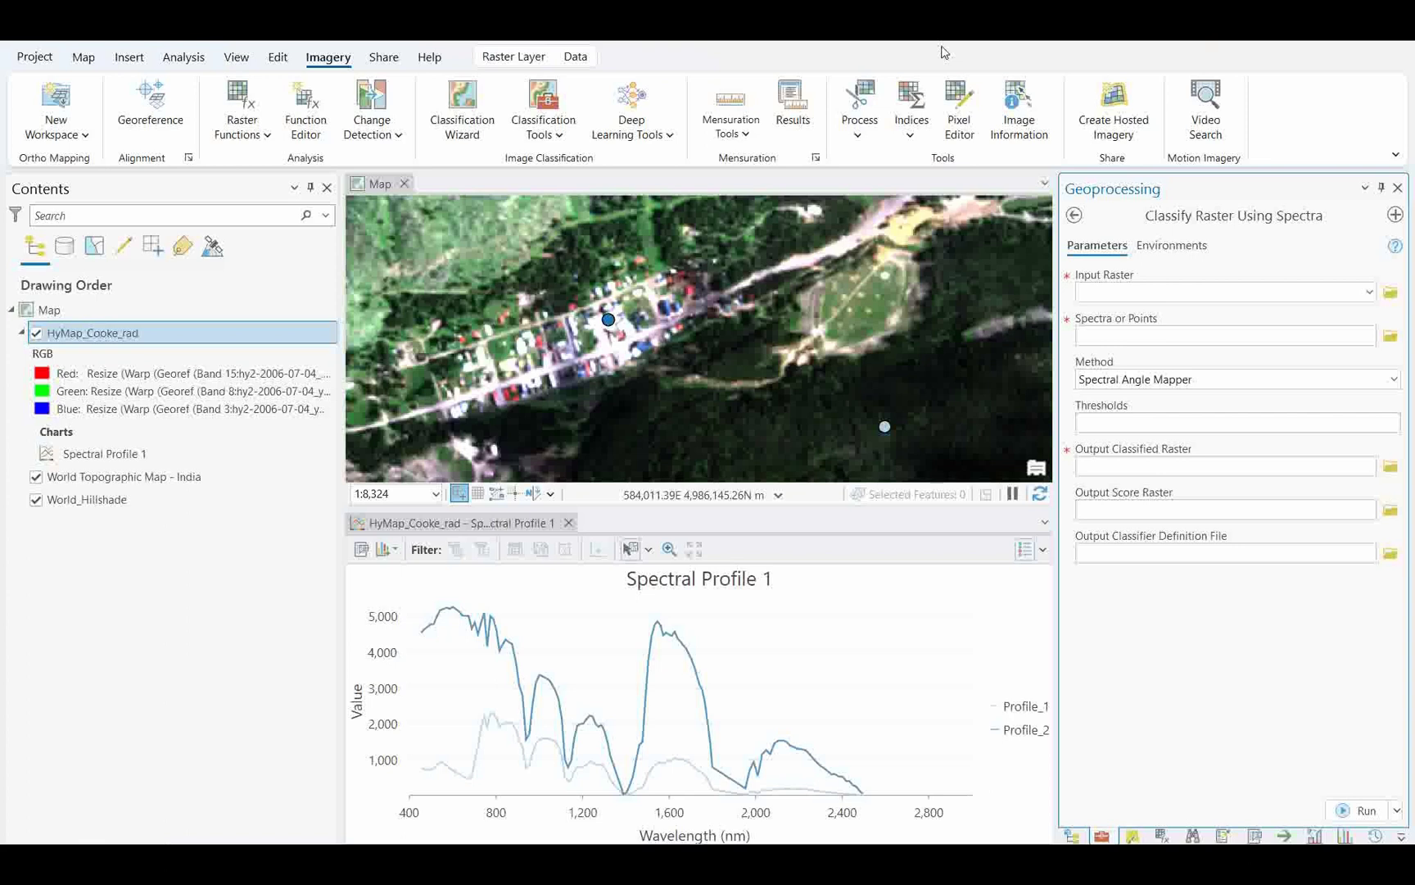
Step: Reopen the Spectral Profile 1 chart properties from Contents and bring the Map commands into view
{"action": "left_click", "coordinate": [104, 453]}
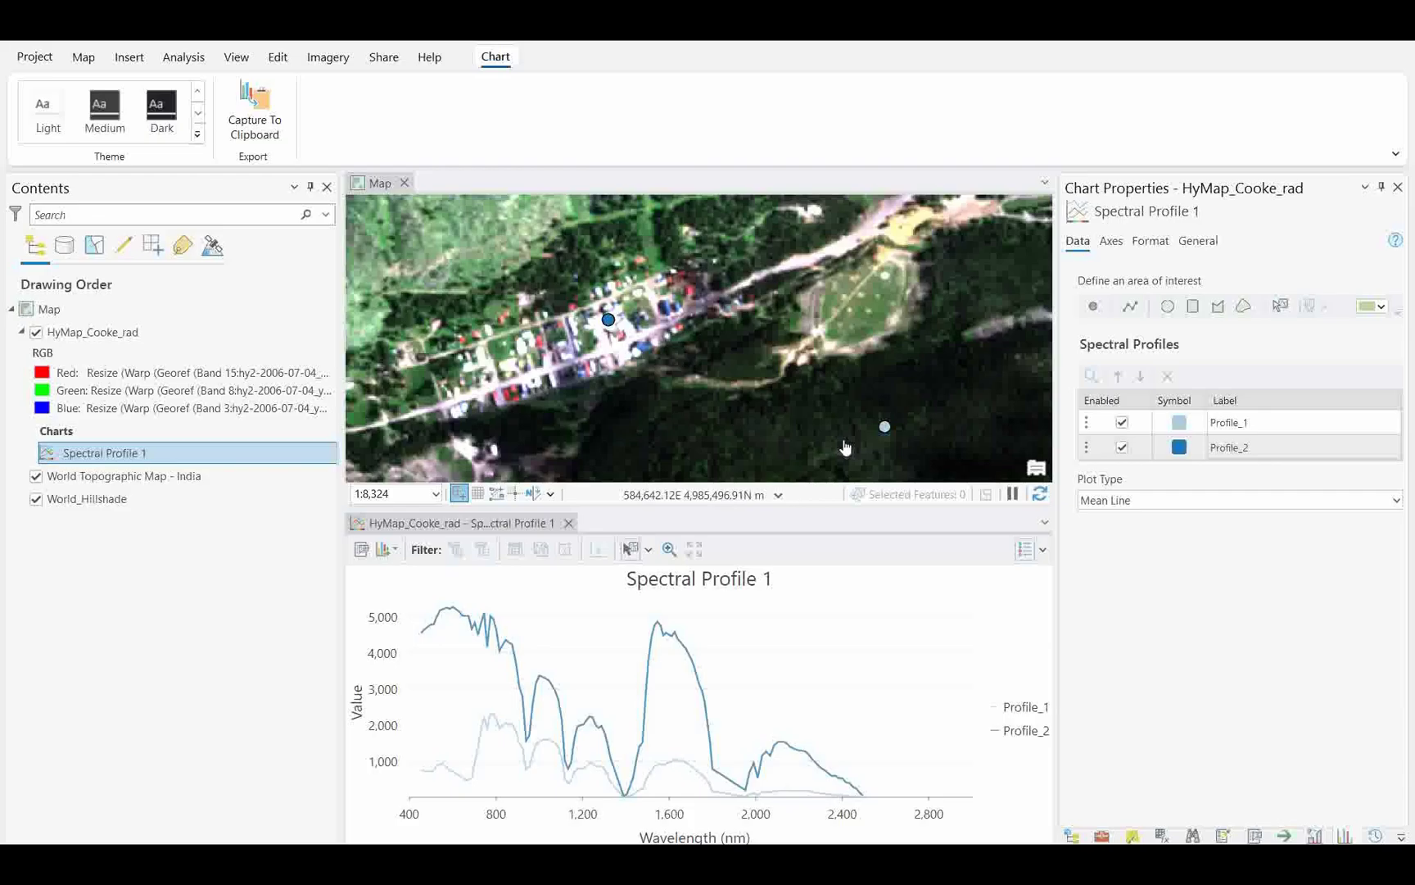
{"action": "left_click", "coordinate": [85, 58]}
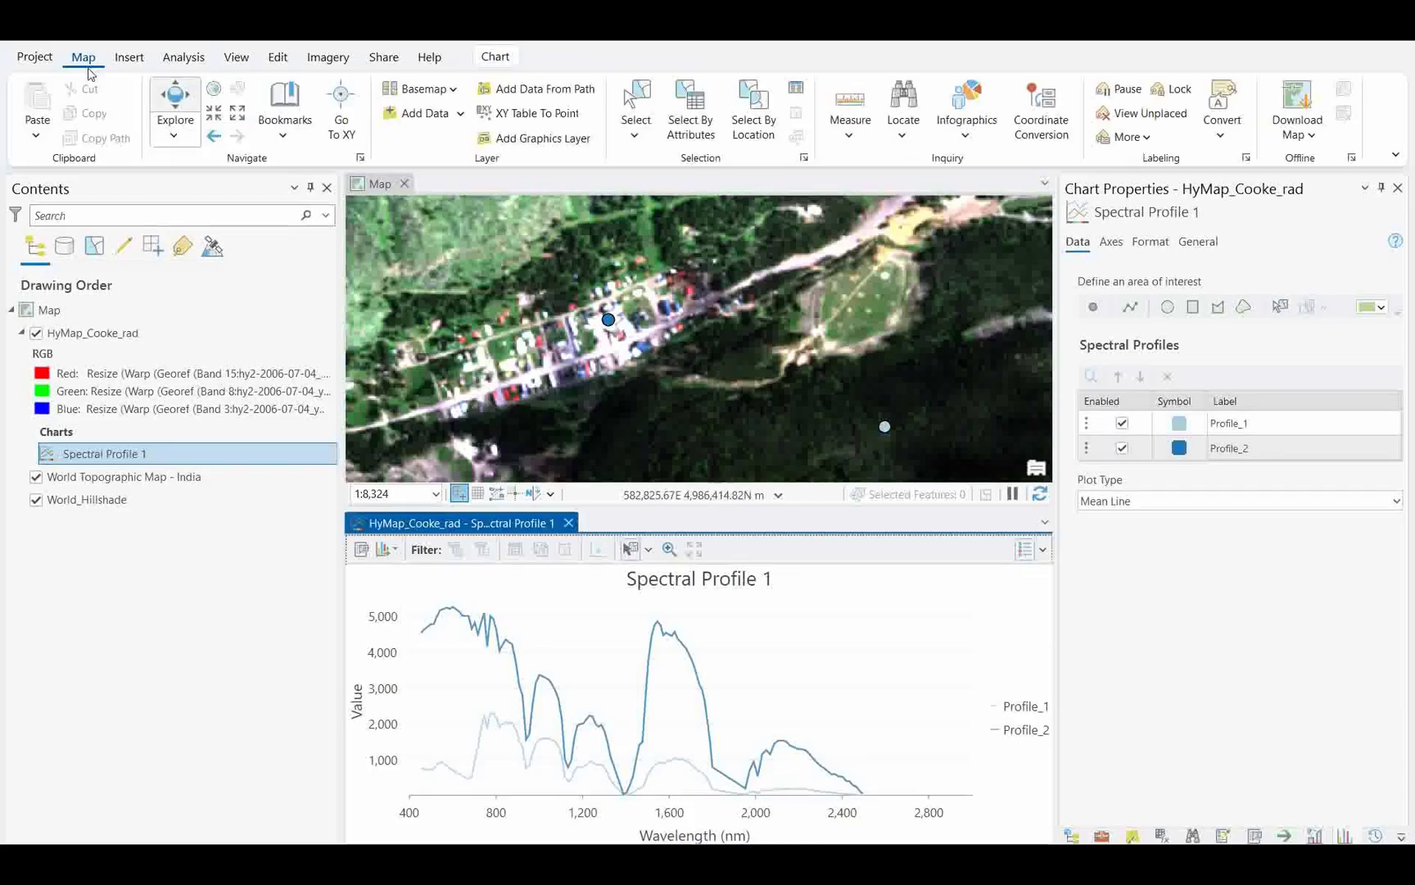
Step: Add HyMap_Cooke_refl_flaash.dat to the map as hyperspectral data, keeping DRA checked
{"action": "left_click", "coordinate": [460, 114]}
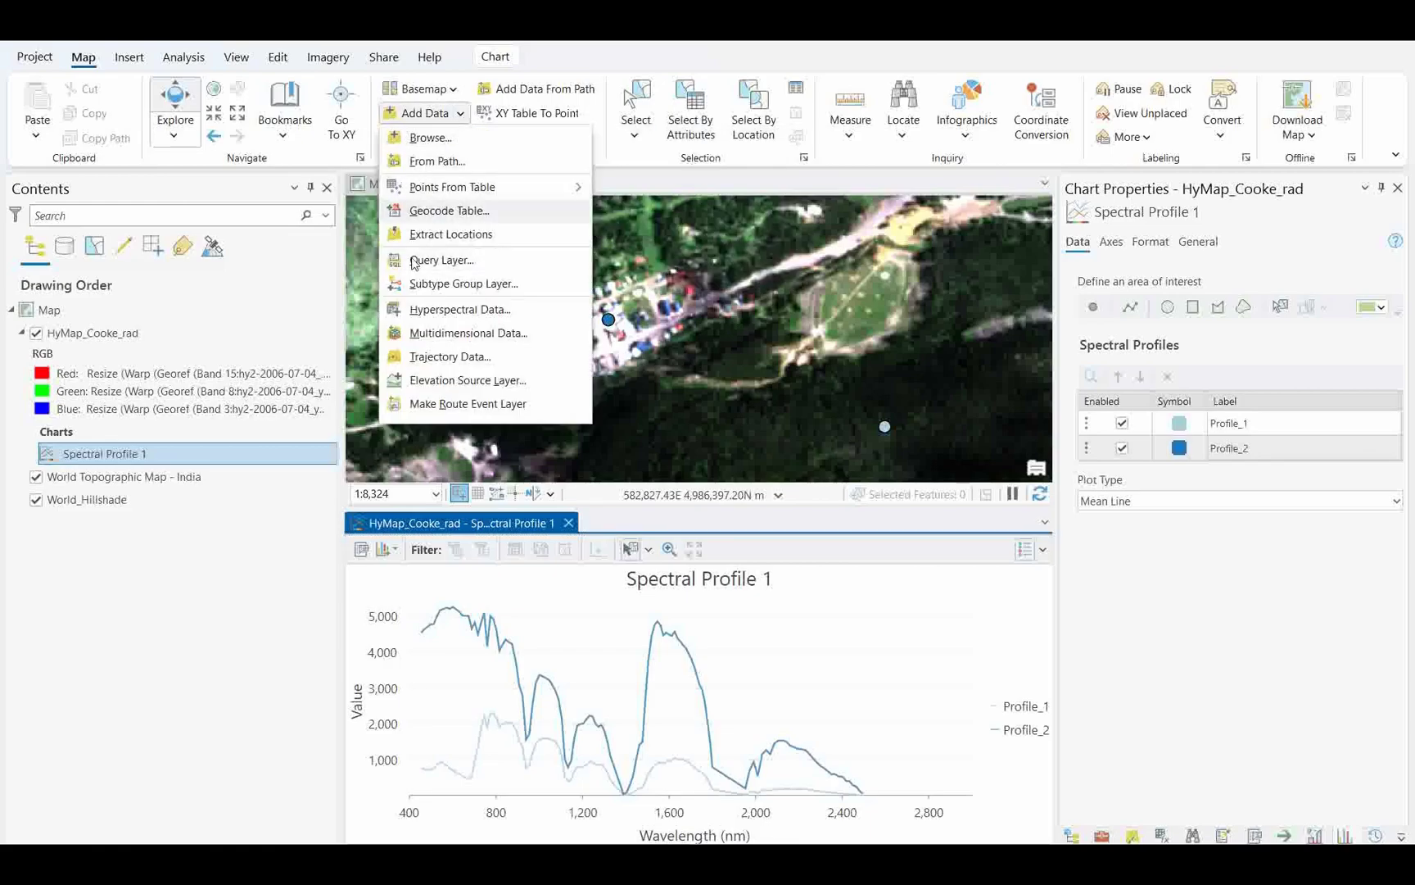
{"action": "left_click", "coordinate": [573, 309]}
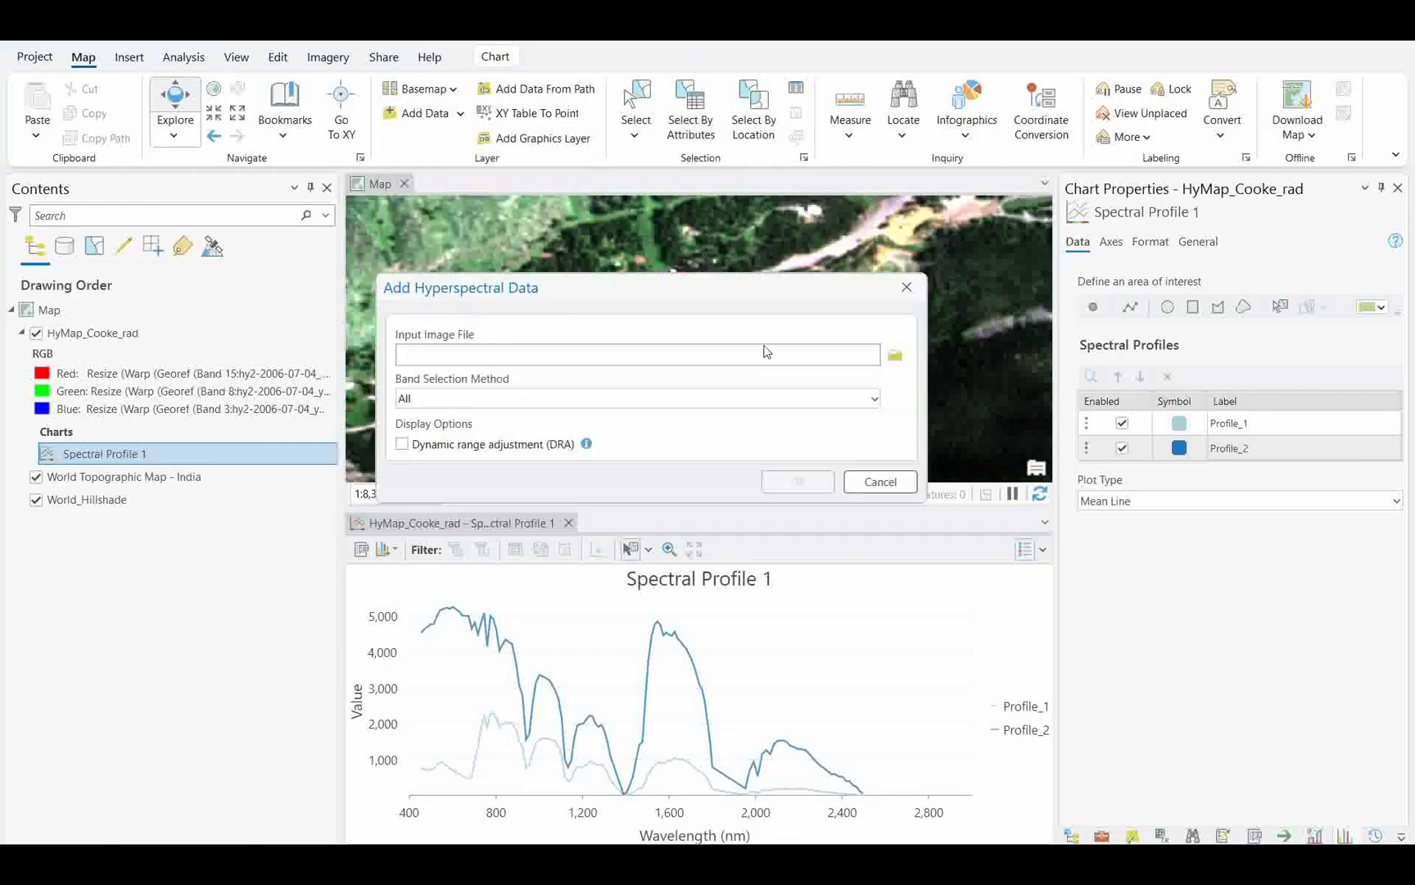
{"action": "left_click", "coordinate": [895, 354]}
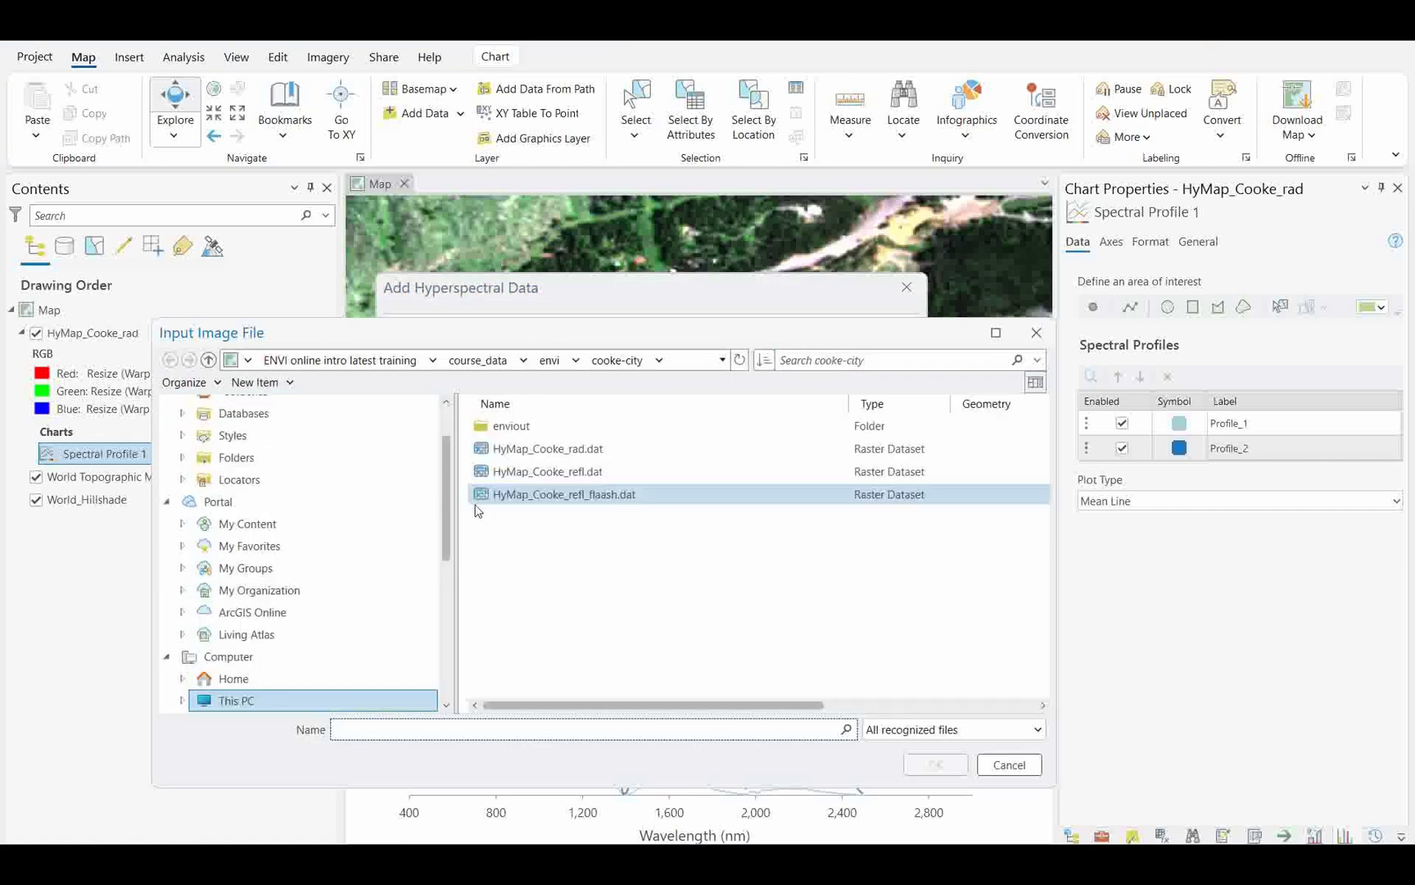
{"action": "left_click", "coordinate": [565, 497]}
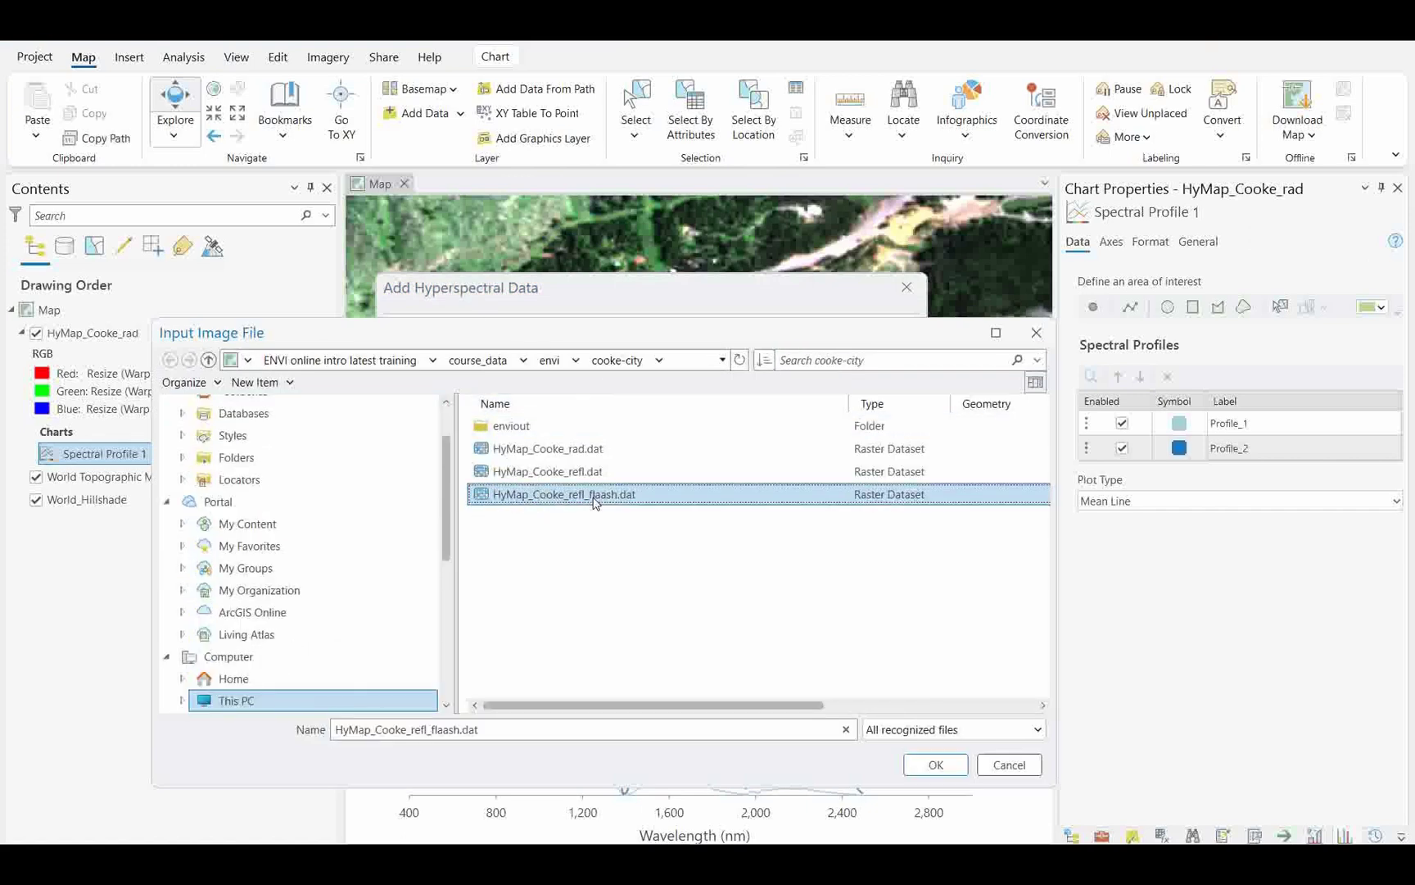
{"action": "left_click", "coordinate": [936, 764]}
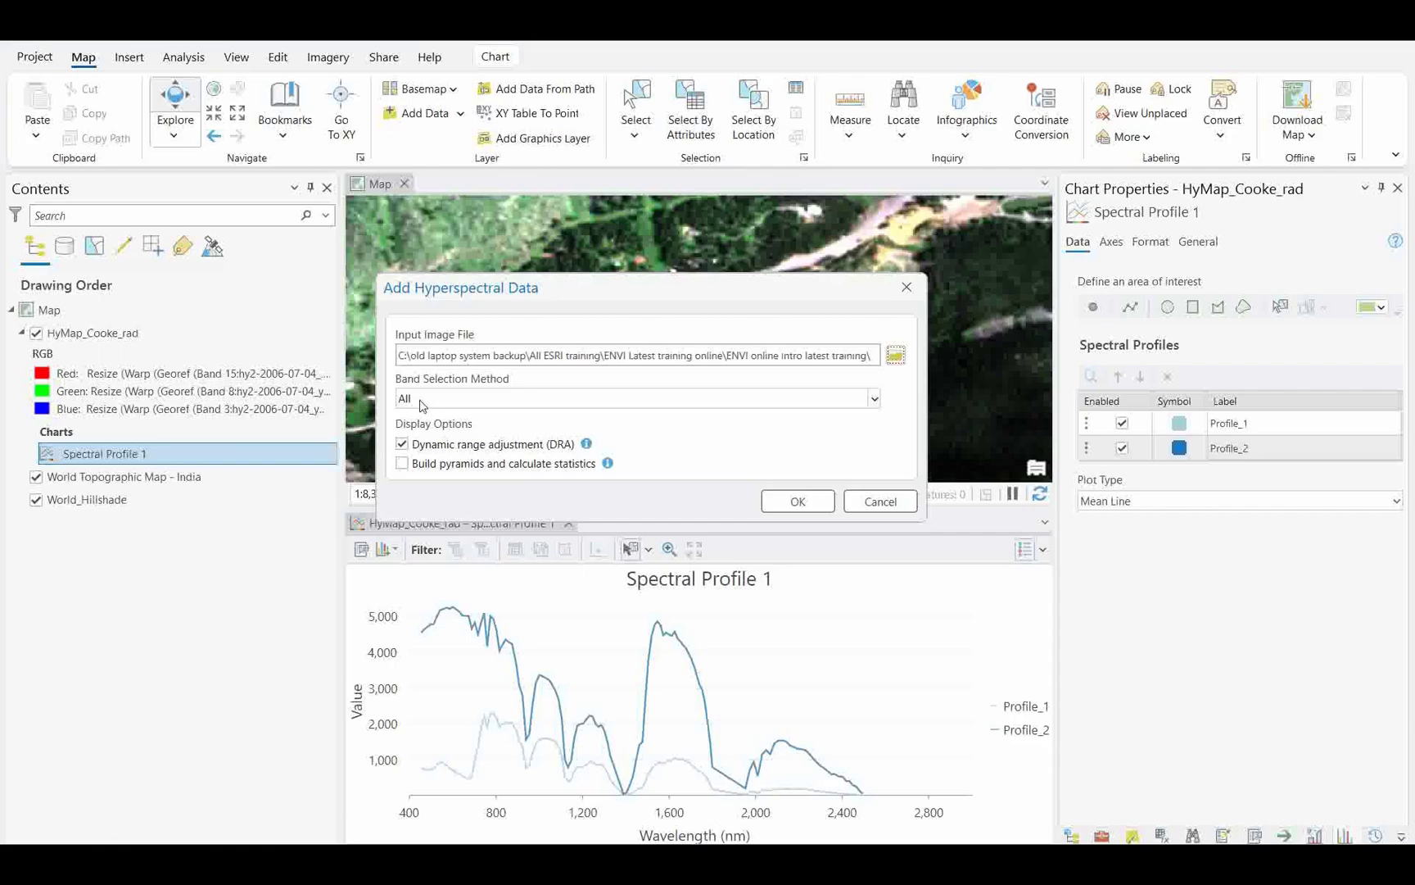
{"action": "left_click", "coordinate": [796, 501]}
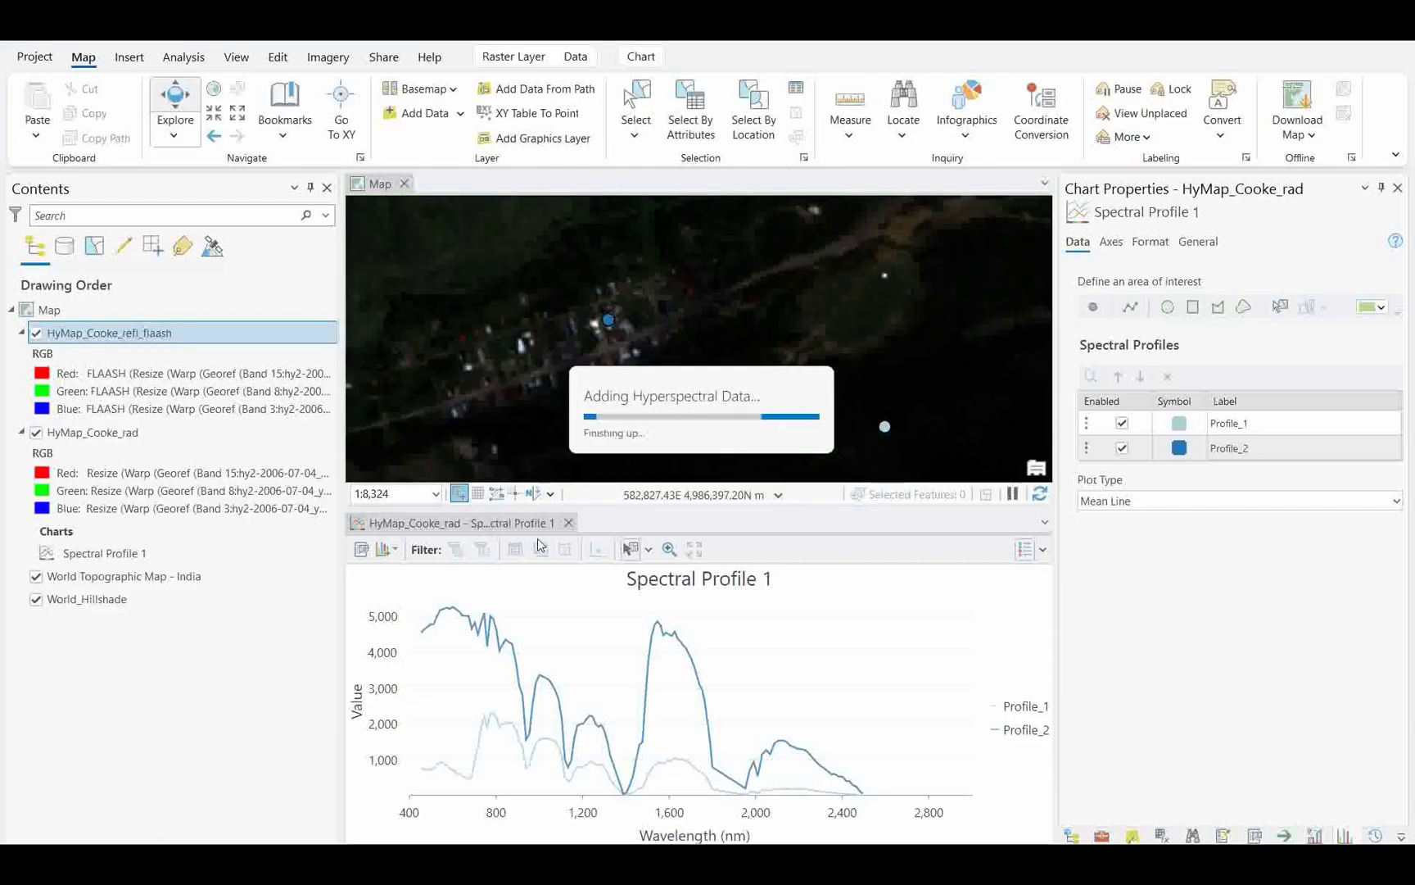
Step: Close the radiance spectral chart and give HyMap_Cooke_refl_flaash a Standard Deviation stretch
{"action": "left_click", "coordinate": [569, 524]}
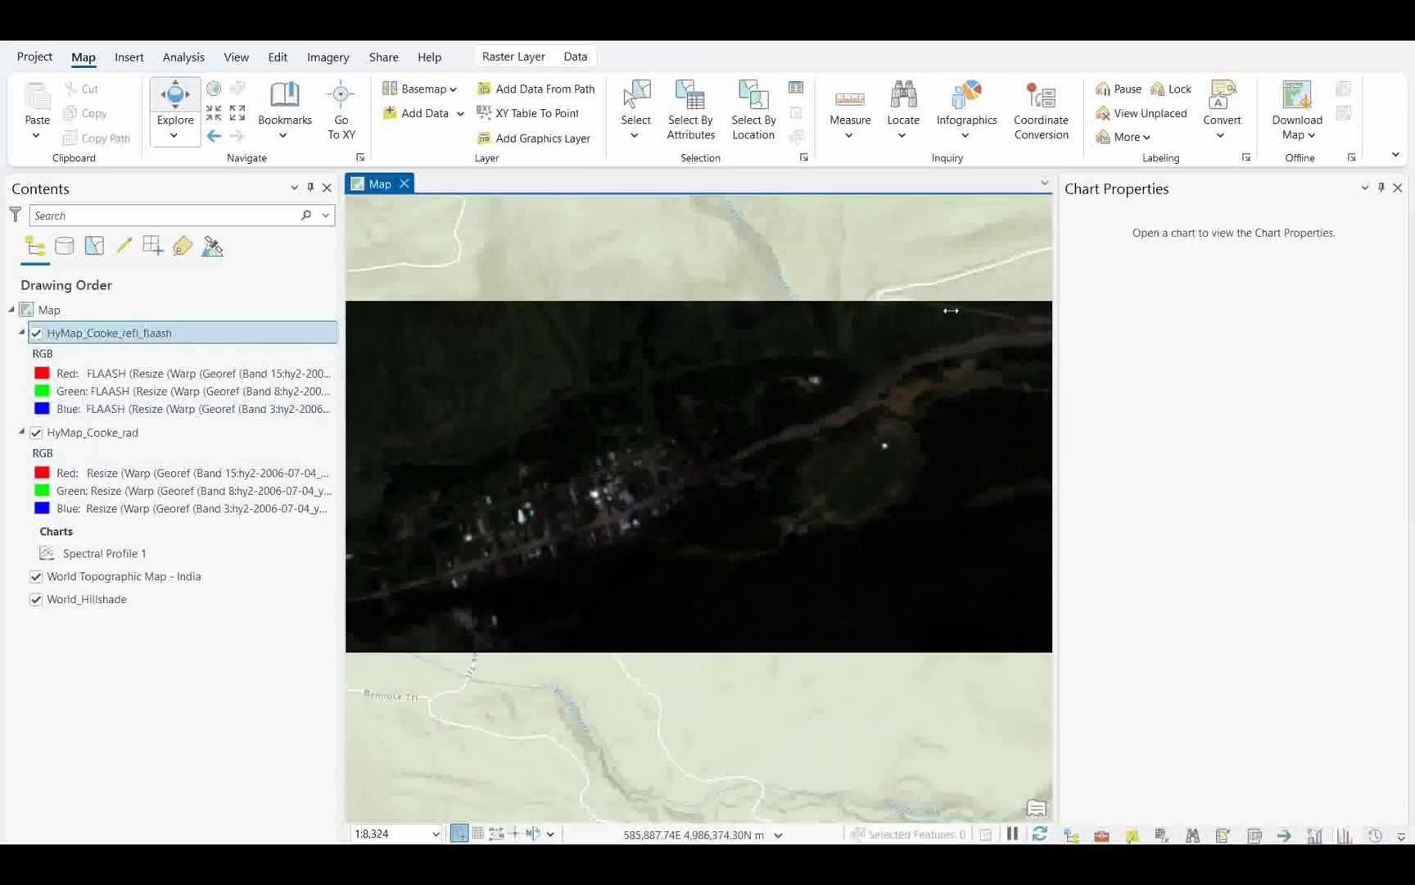
{"action": "left_click", "coordinate": [41, 374]}
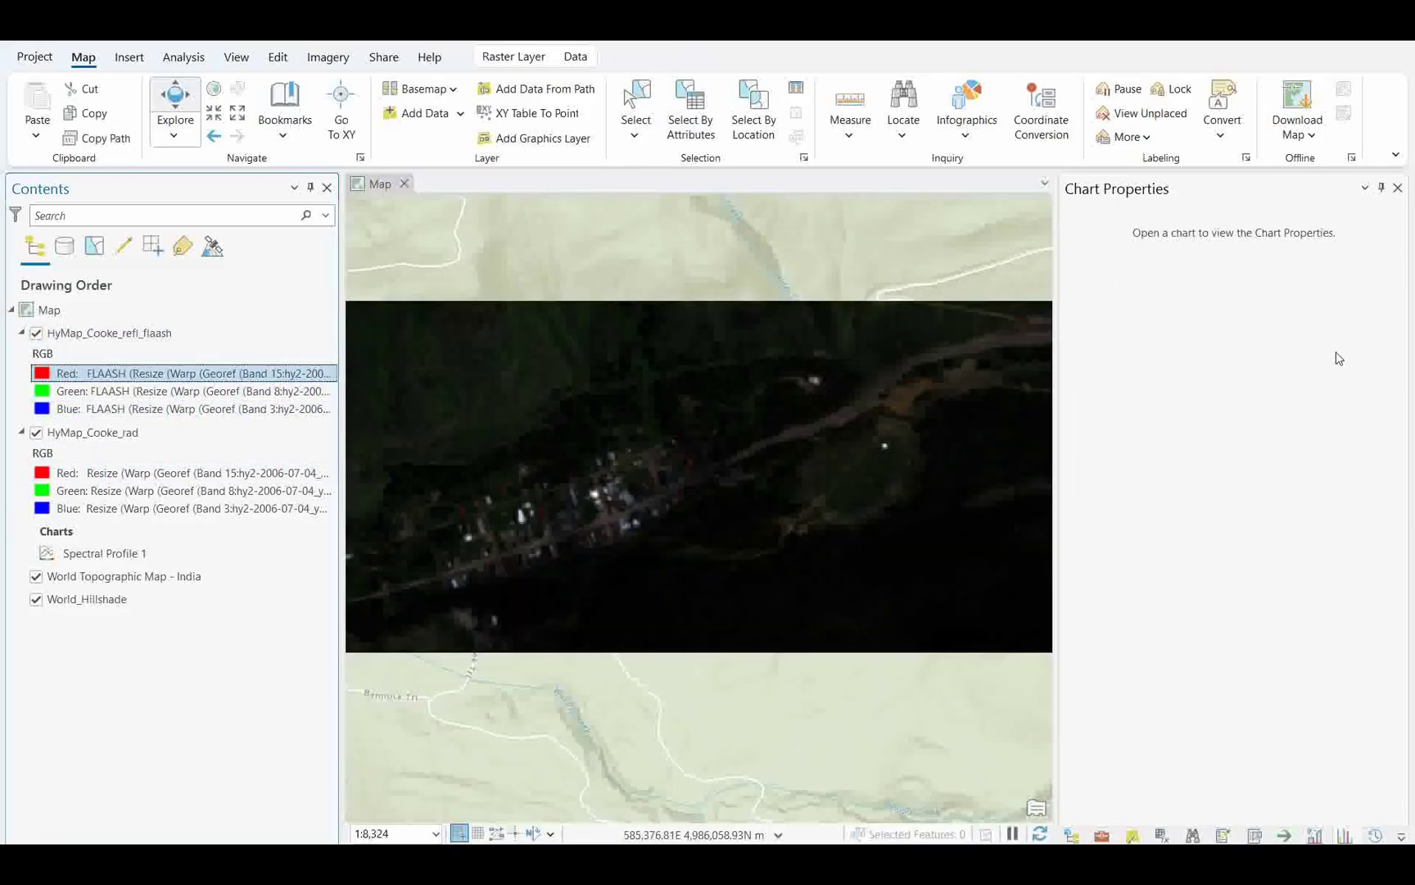
{"action": "left_click", "coordinate": [1362, 432]}
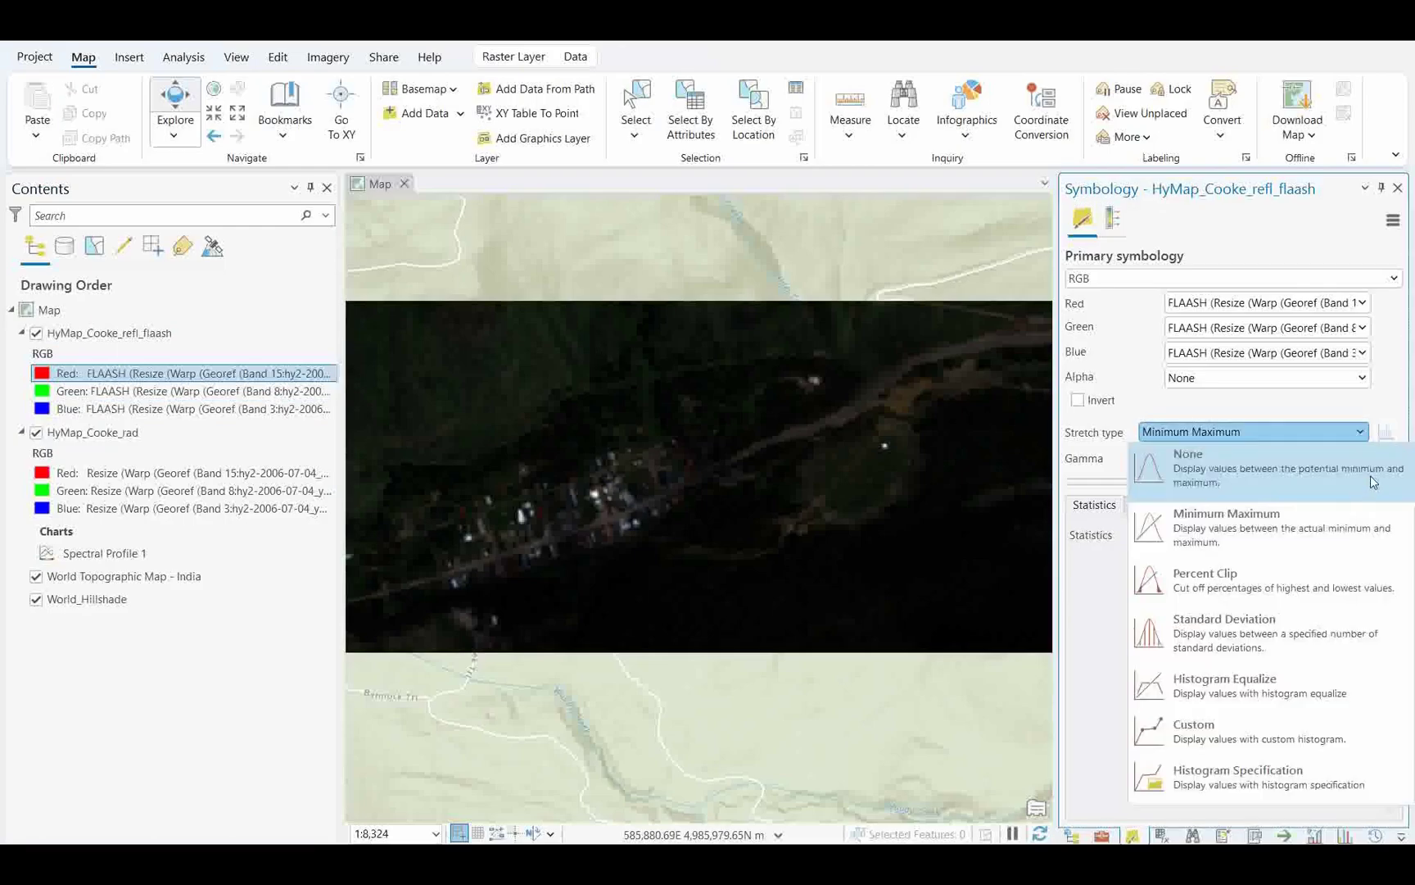
{"action": "left_click", "coordinate": [1223, 650]}
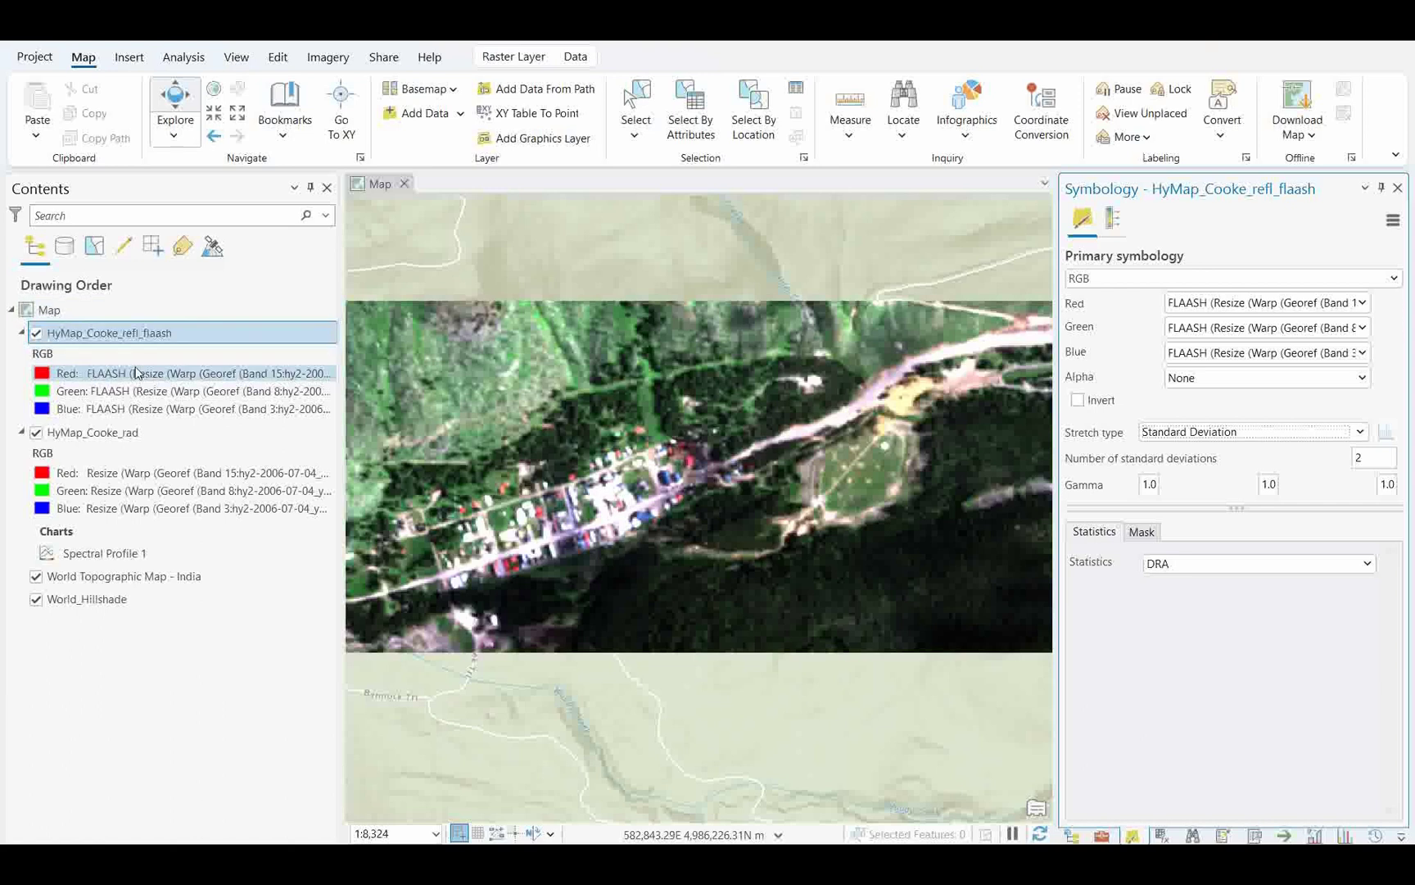
Step: Create a Spectral Profile chart for HyMap_Cooke_refl_flaash using point areas of interest
{"action": "right_click", "coordinate": [155, 333]}
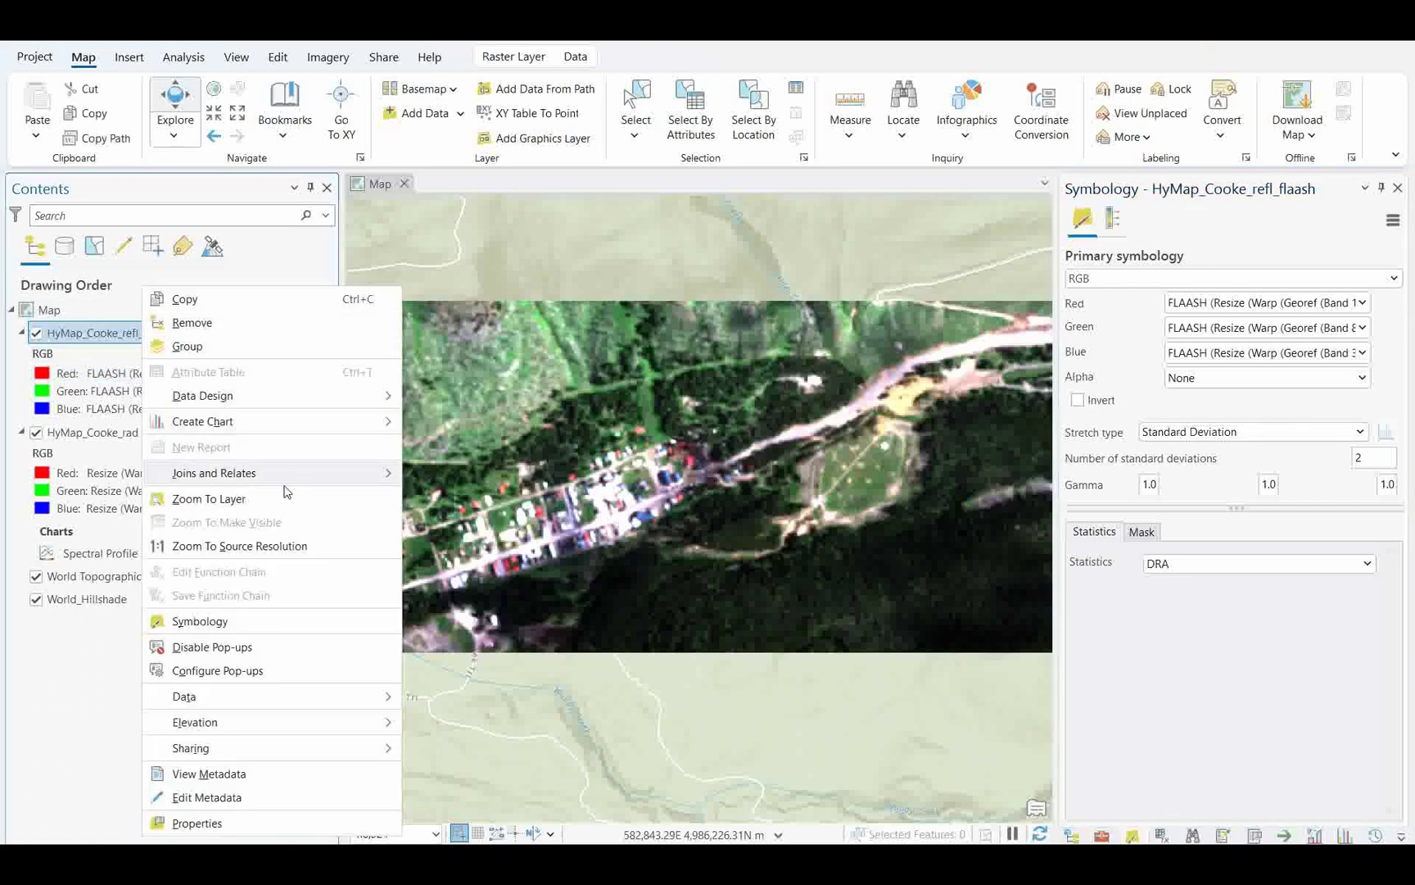
{"action": "mouse_move", "coordinate": [390, 426]}
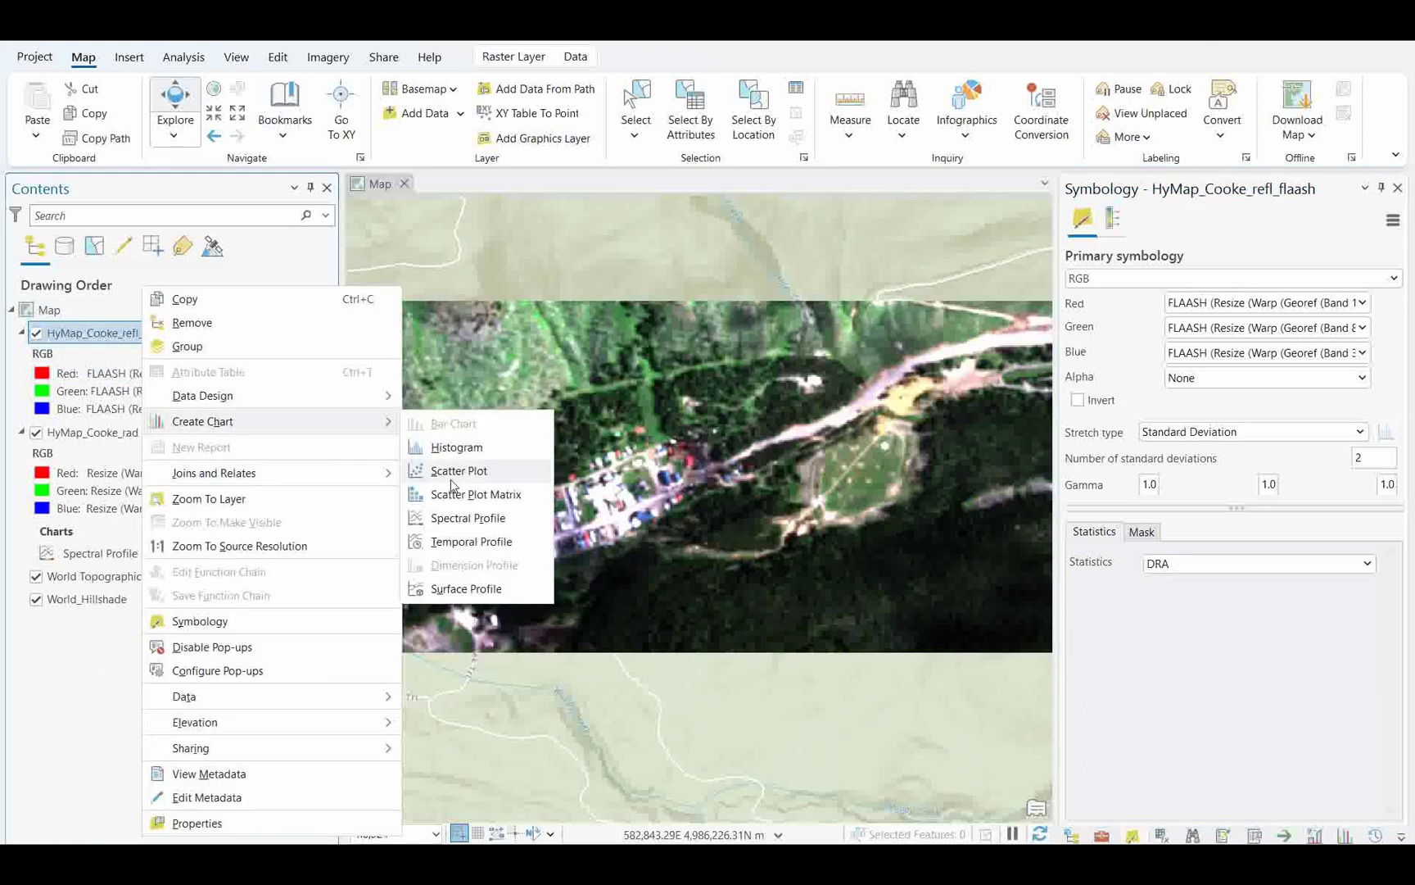
{"action": "left_click", "coordinate": [463, 519]}
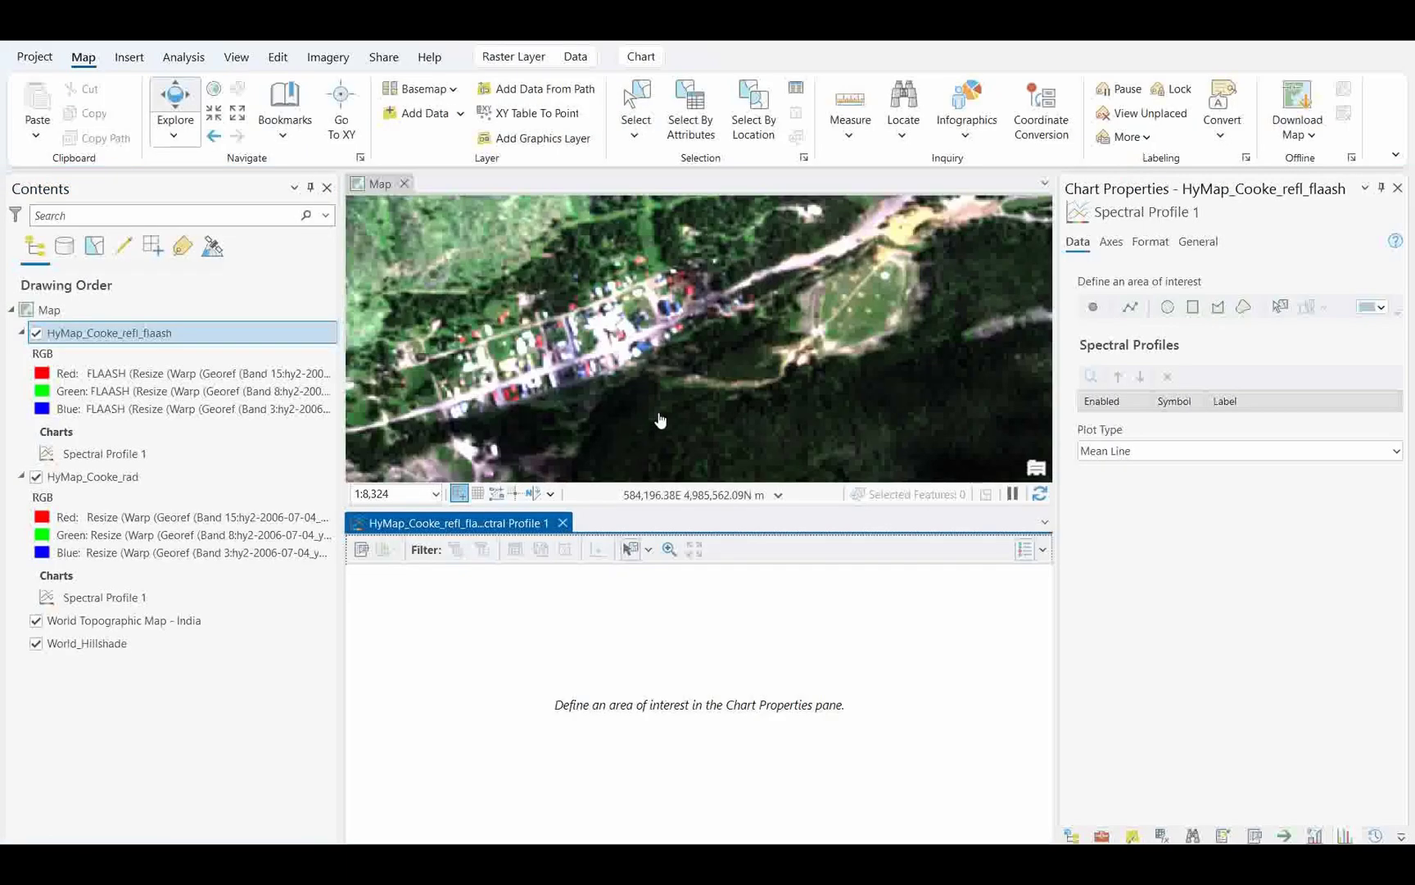
{"action": "left_click", "coordinate": [1095, 309]}
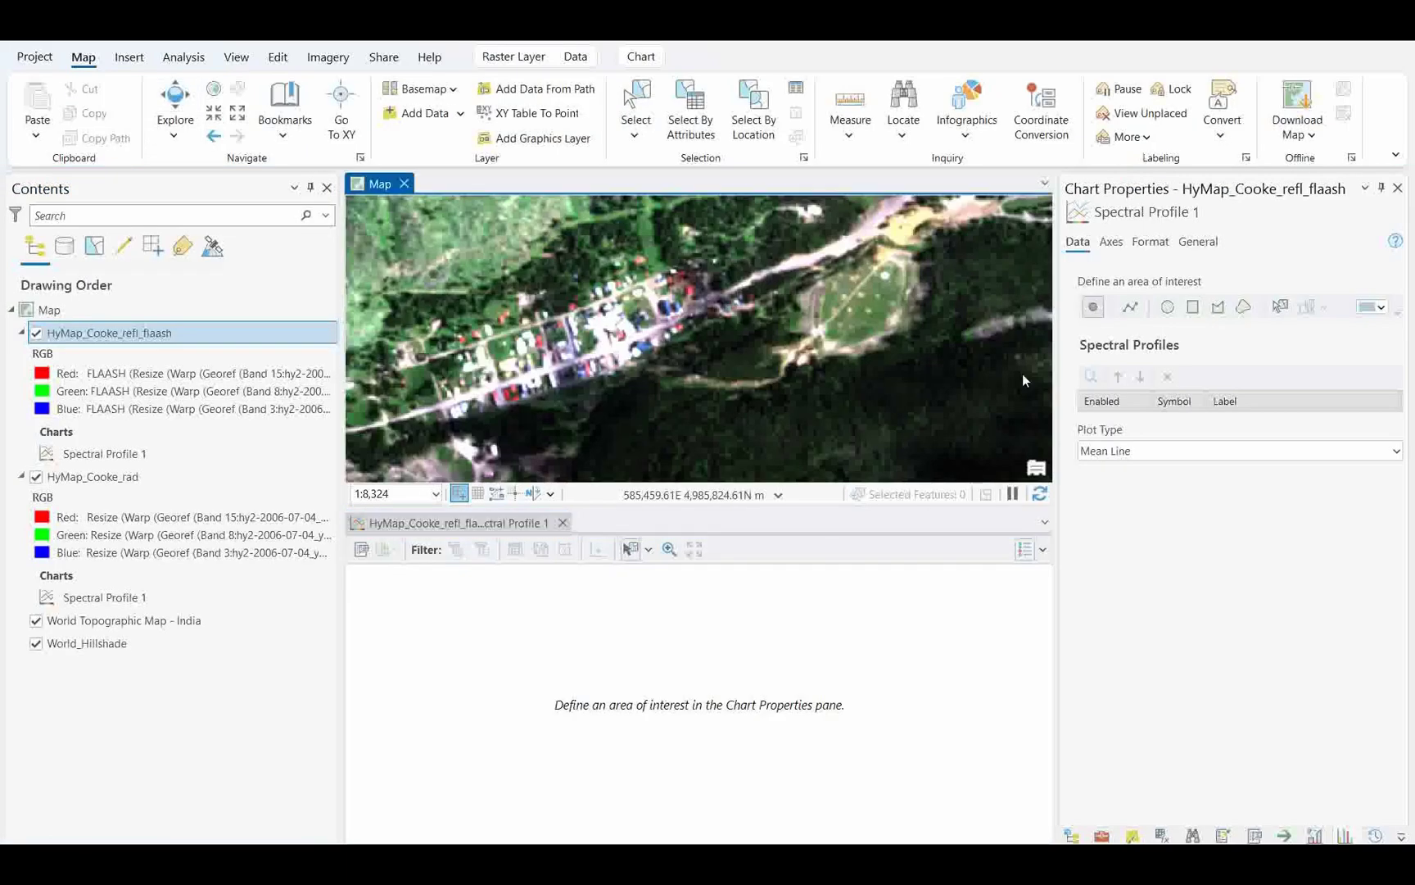
Step: Sample a forest pixel as Profile_1 and, after zooming in, a town building as Profile_2
{"action": "left_click", "coordinate": [770, 439]}
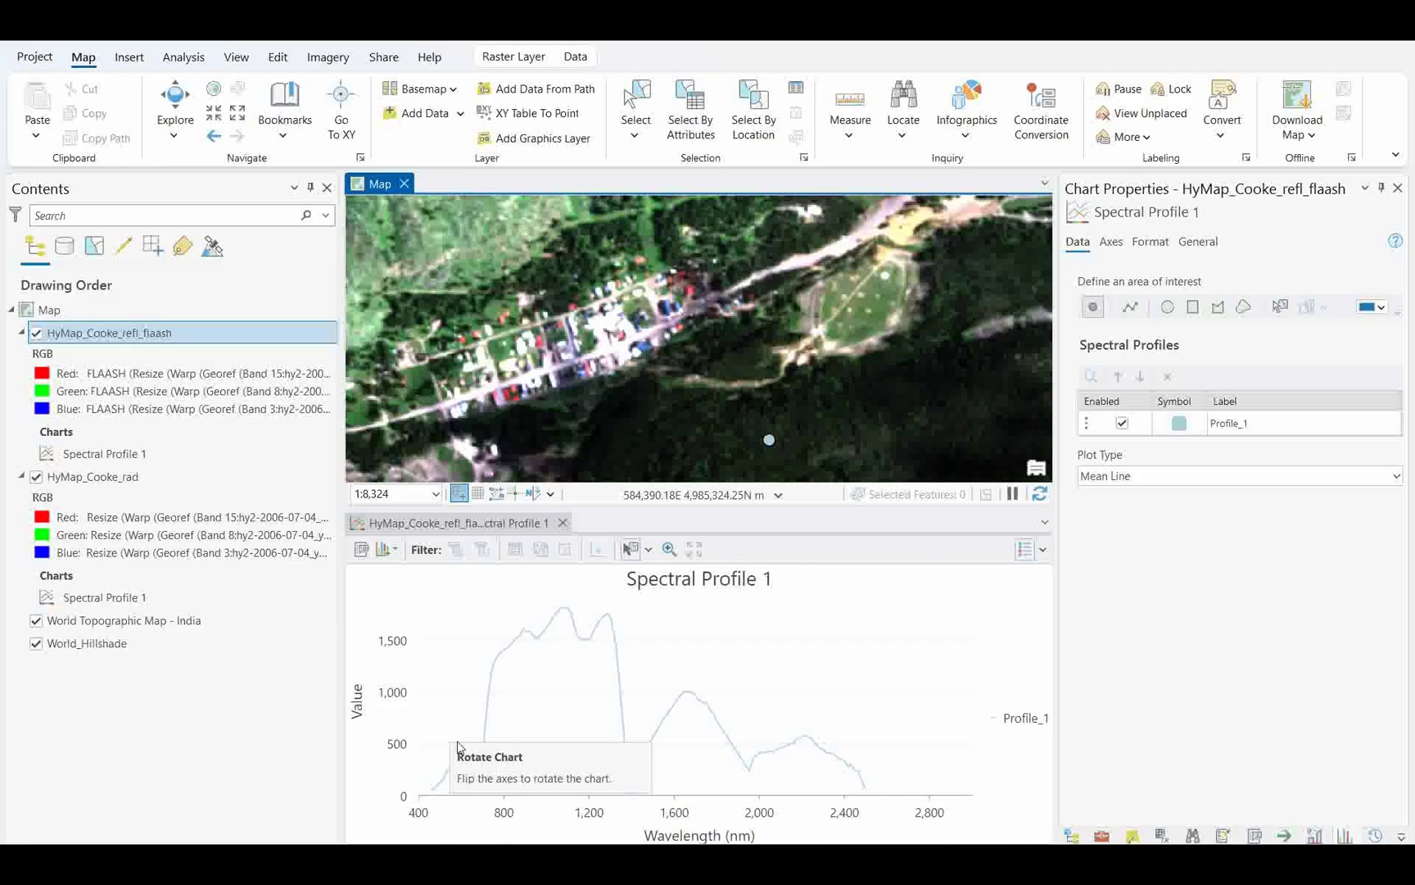
{"action": "mouse_move", "coordinate": [494, 688]}
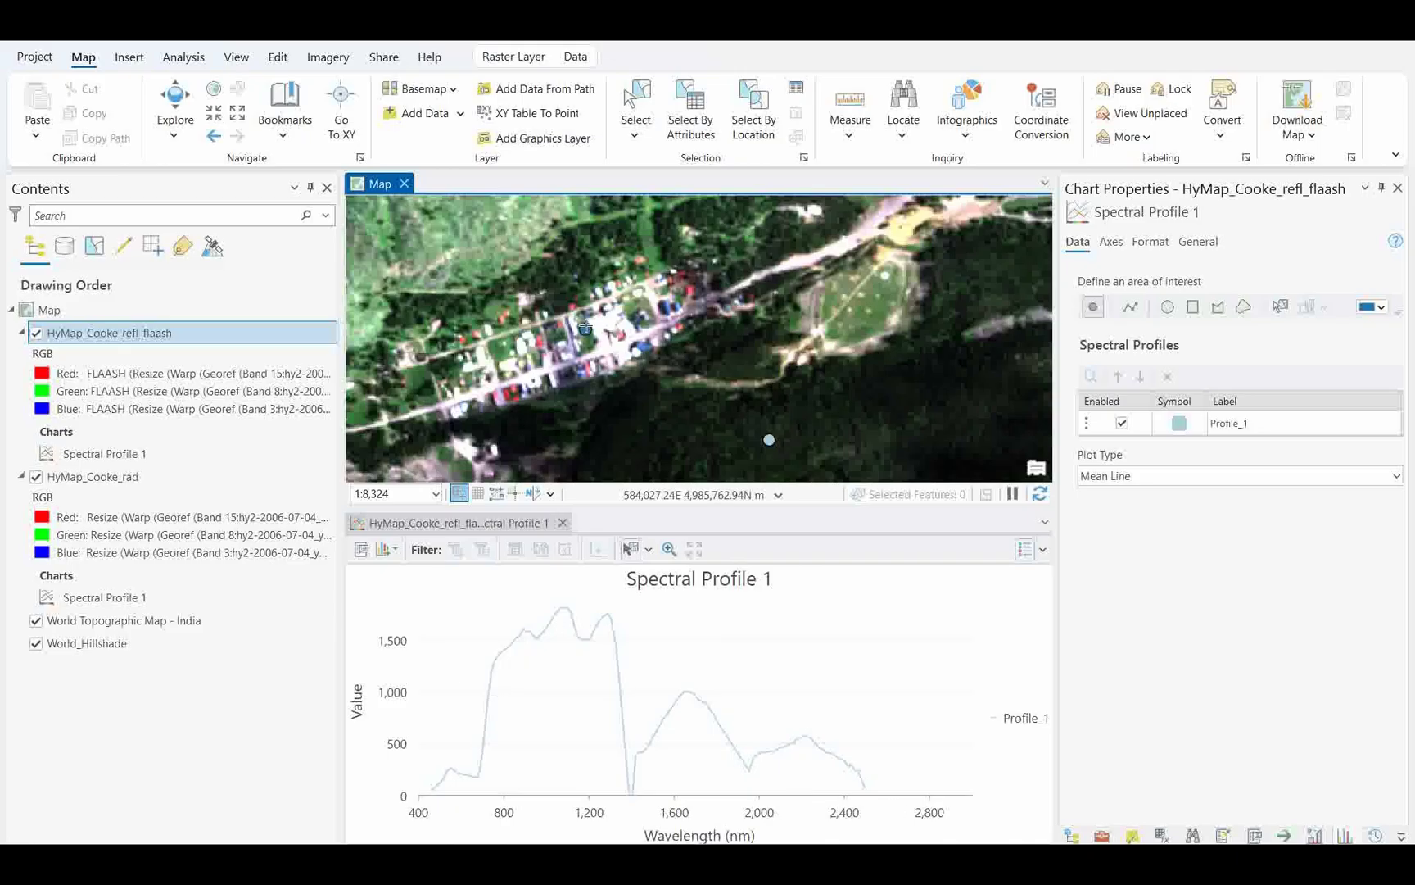
{"action": "scroll", "coordinate": [583, 375], "scroll_direction": "up", "scroll_amount": 3}
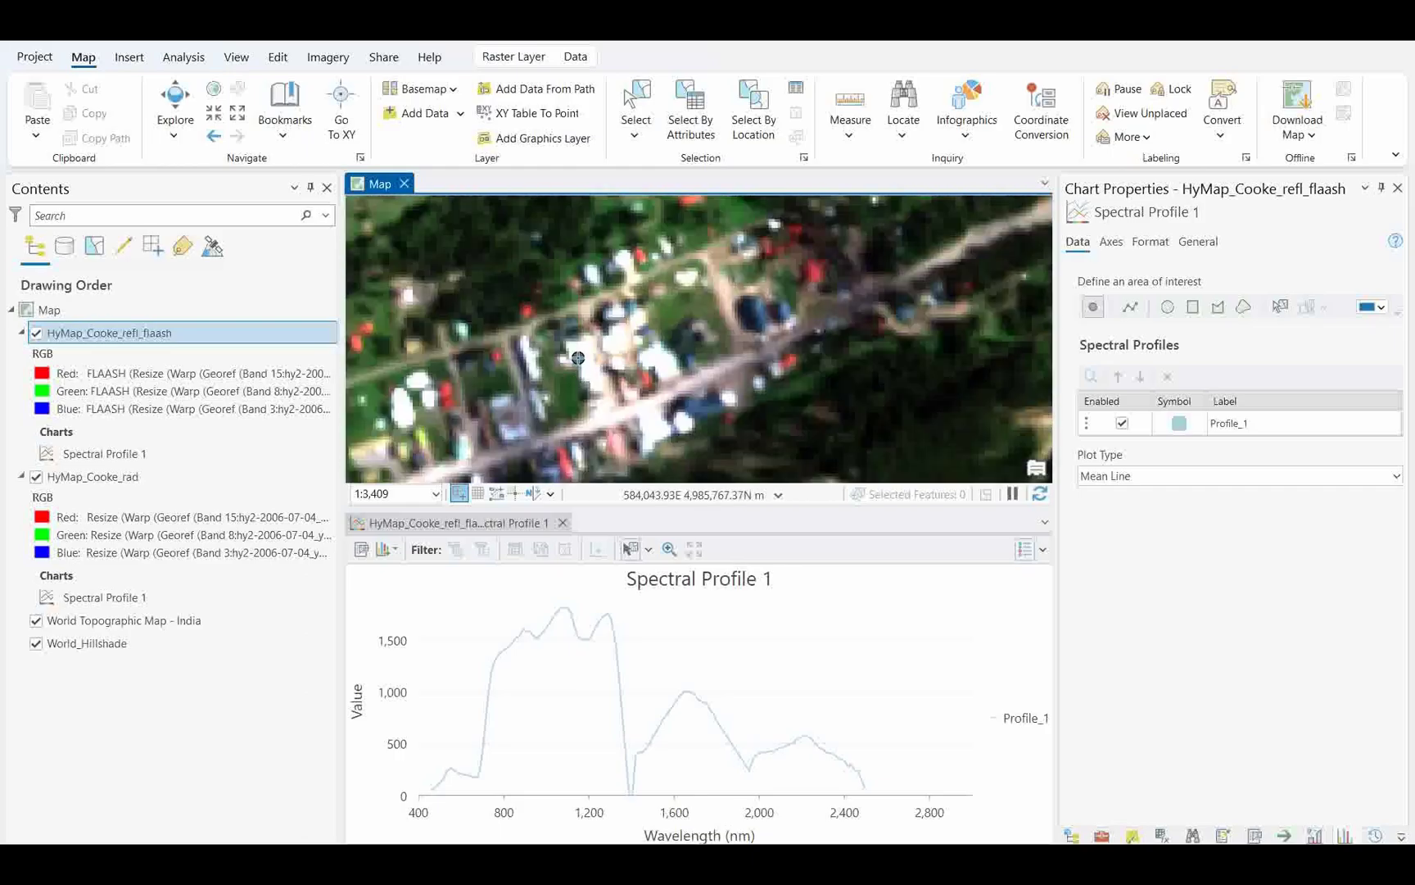
{"action": "left_click", "coordinate": [581, 353]}
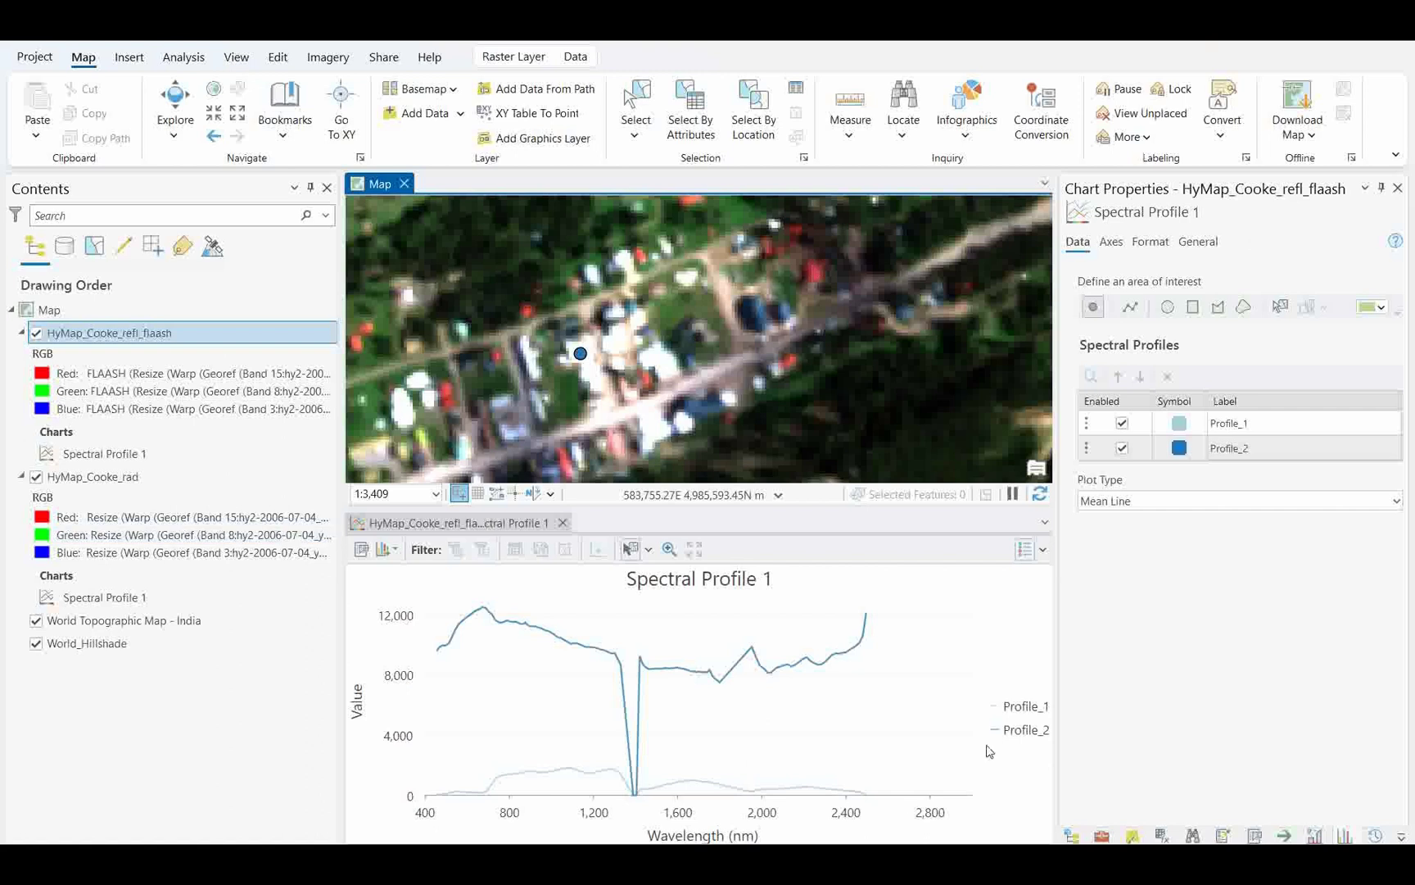
{"action": "left_click", "coordinate": [1013, 712]}
{"action": "left_click", "coordinate": [1013, 714]}
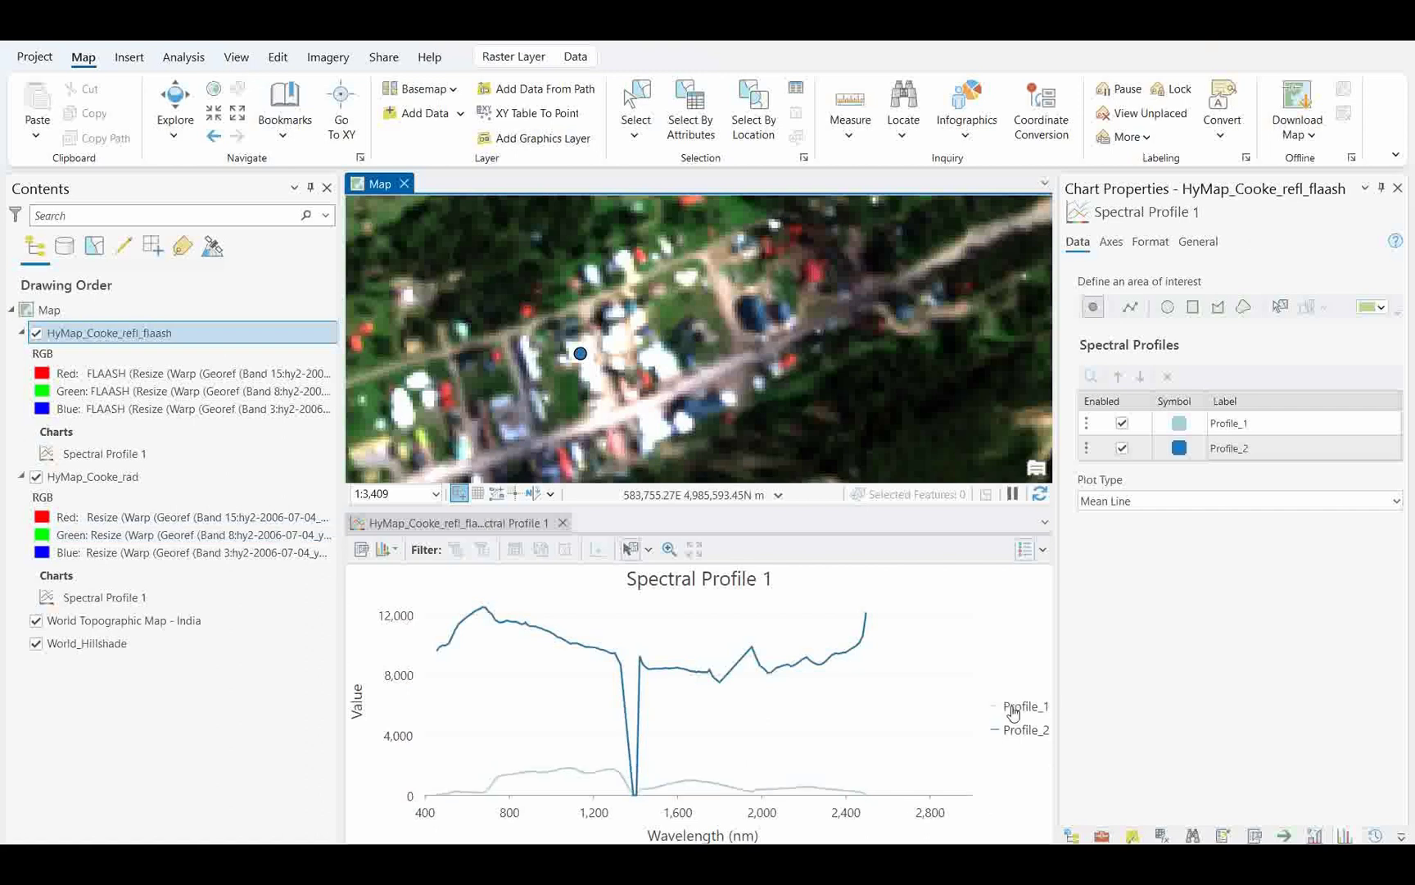
{"action": "left_click", "coordinate": [1013, 716]}
{"action": "left_click", "coordinate": [1013, 715]}
{"action": "left_click", "coordinate": [1017, 733]}
{"action": "left_click", "coordinate": [1016, 733]}
{"action": "left_click", "coordinate": [1021, 715]}
{"action": "left_click", "coordinate": [1021, 716]}
{"action": "left_click", "coordinate": [396, 550]}
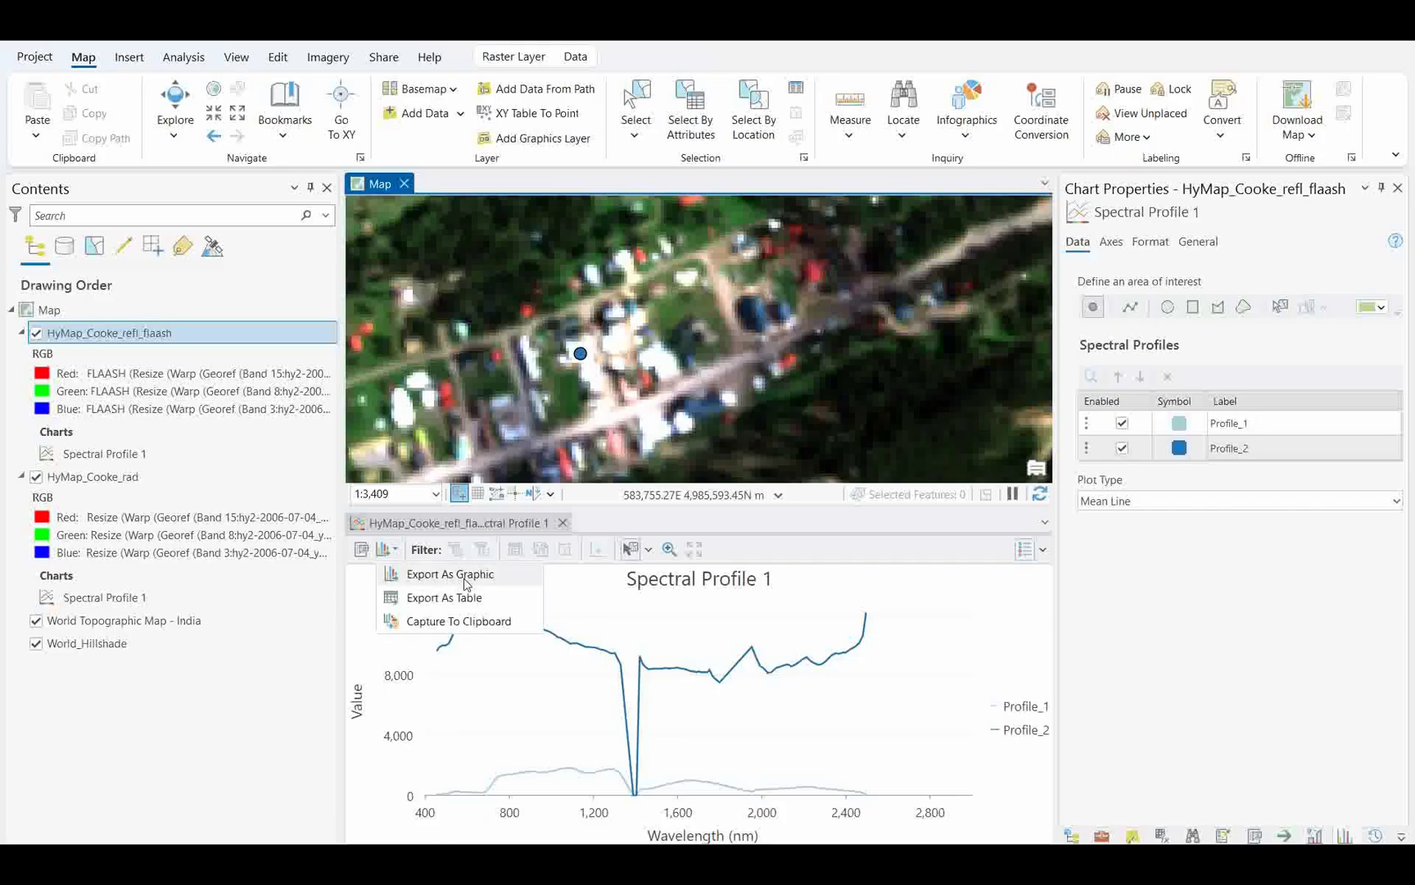
{"action": "left_click", "coordinate": [366, 564]}
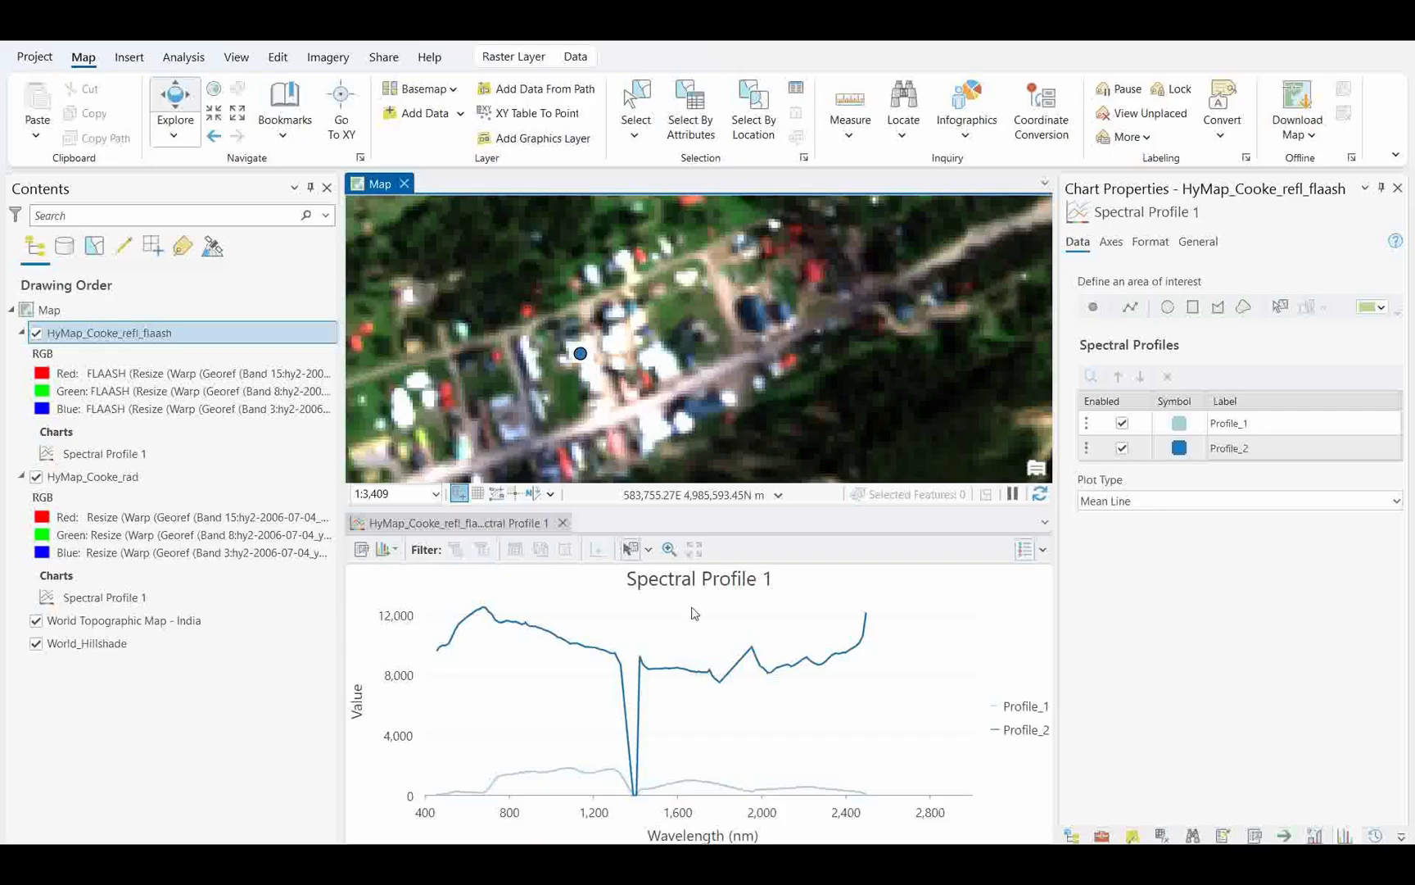
Step: Use the chart legend to keep the forest Profile_1 curve visible and hide Profile_2
{"action": "left_click", "coordinate": [648, 548]}
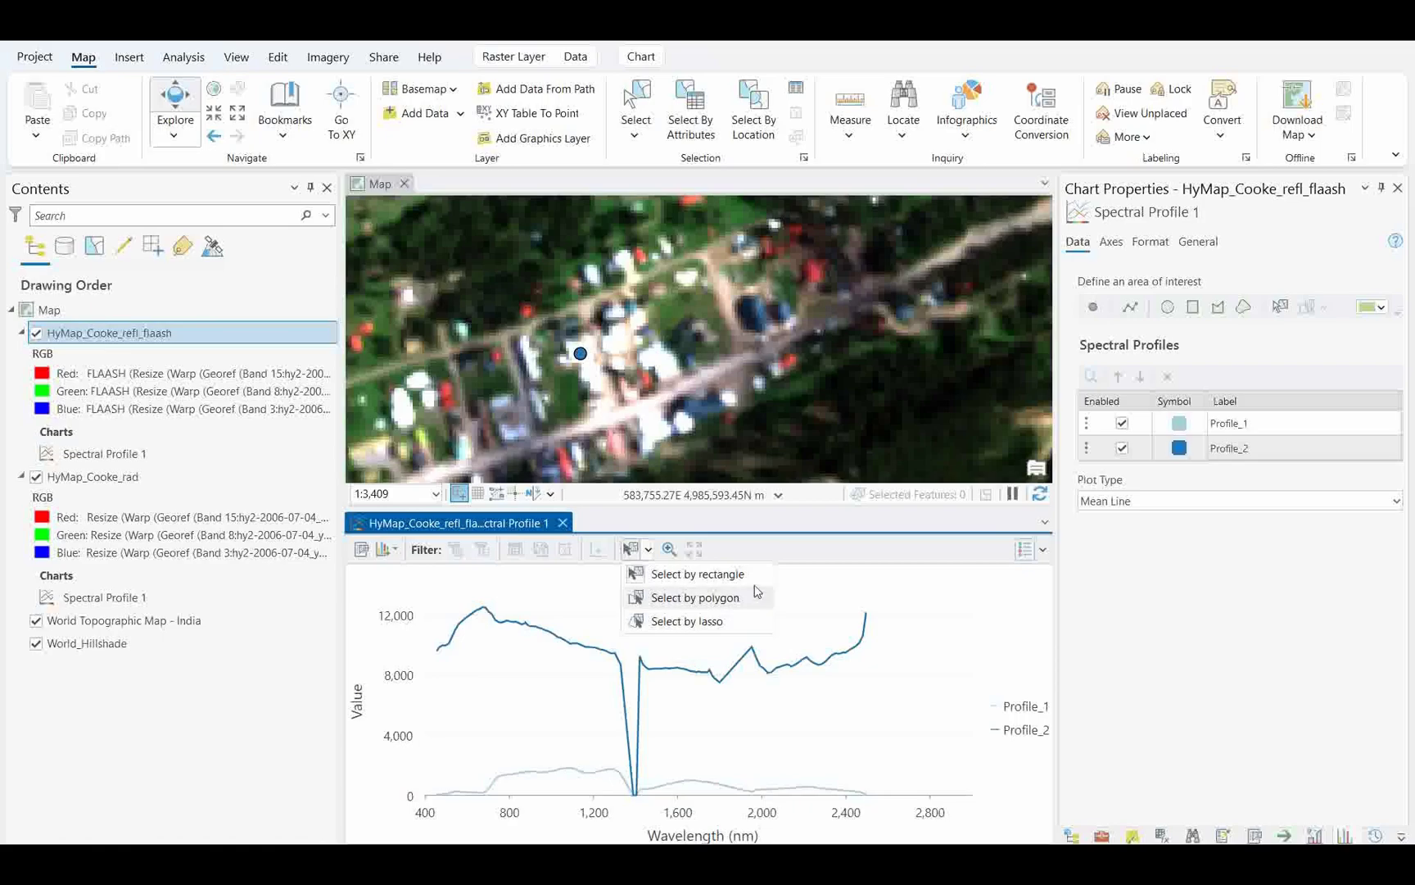
{"action": "left_click", "coordinate": [815, 583]}
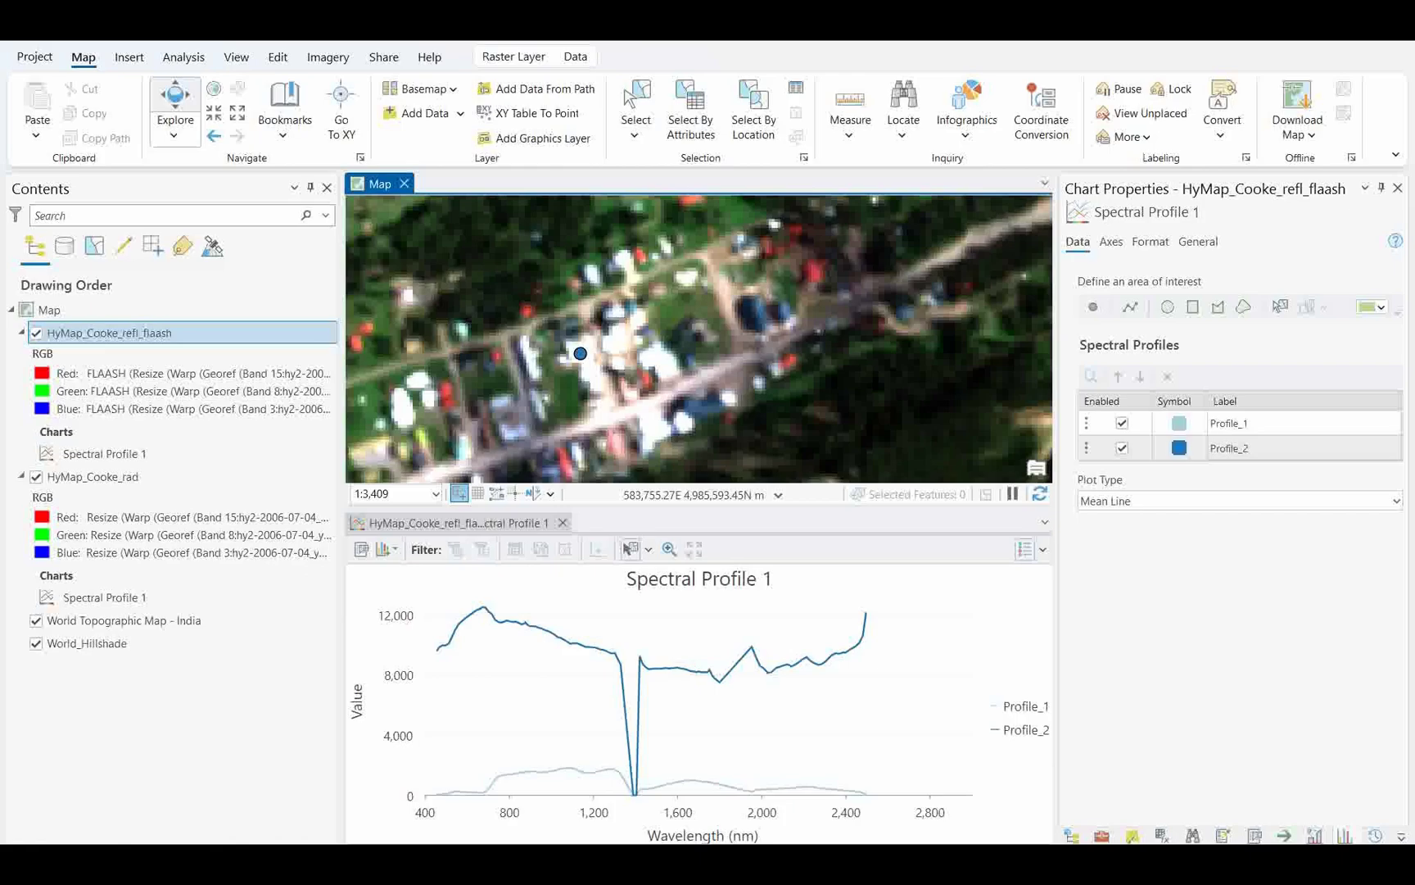
{"action": "left_click", "coordinate": [1019, 709]}
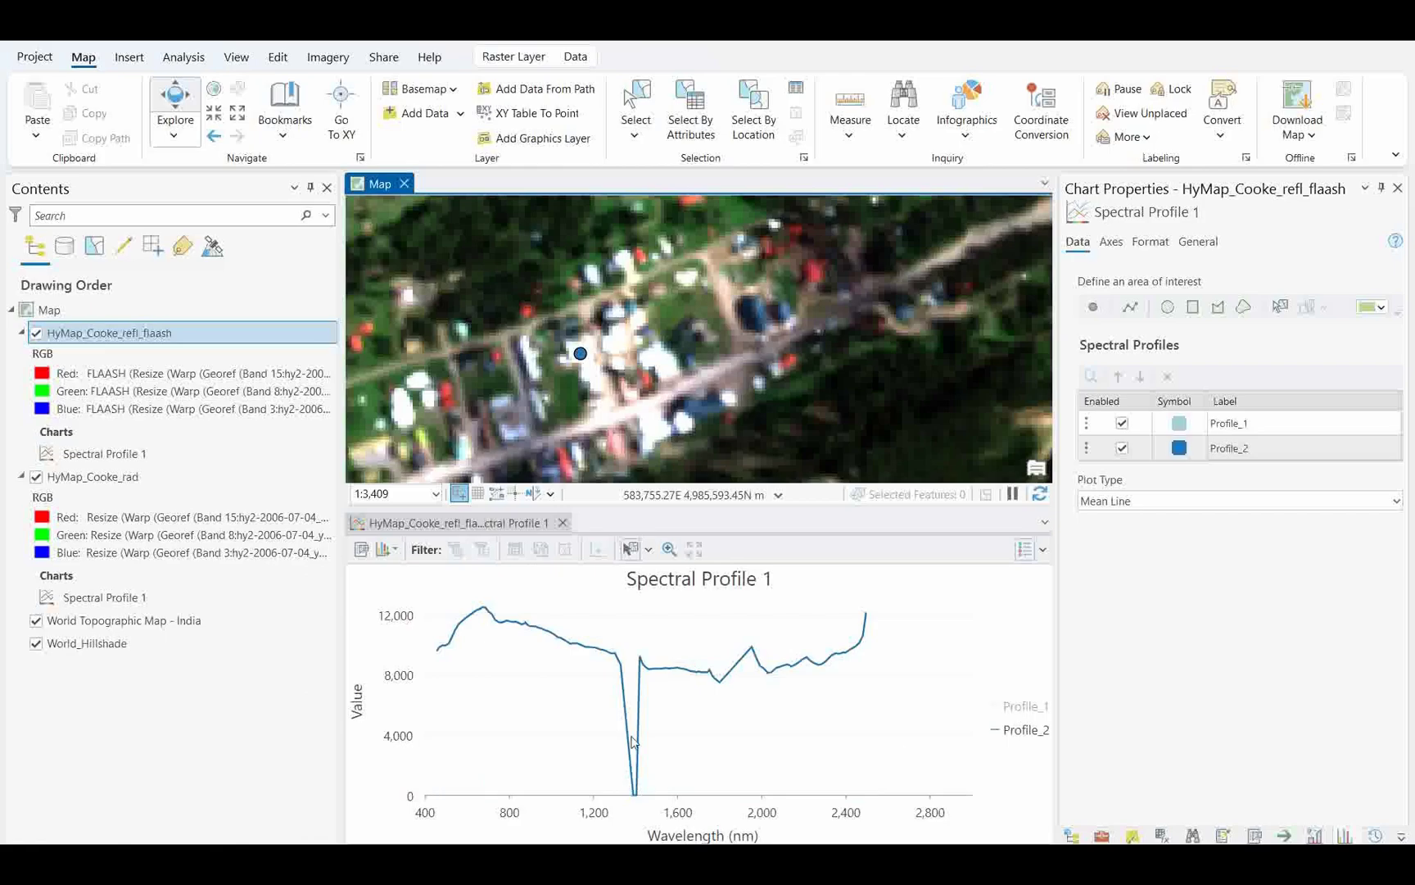
{"action": "left_click", "coordinate": [1027, 709]}
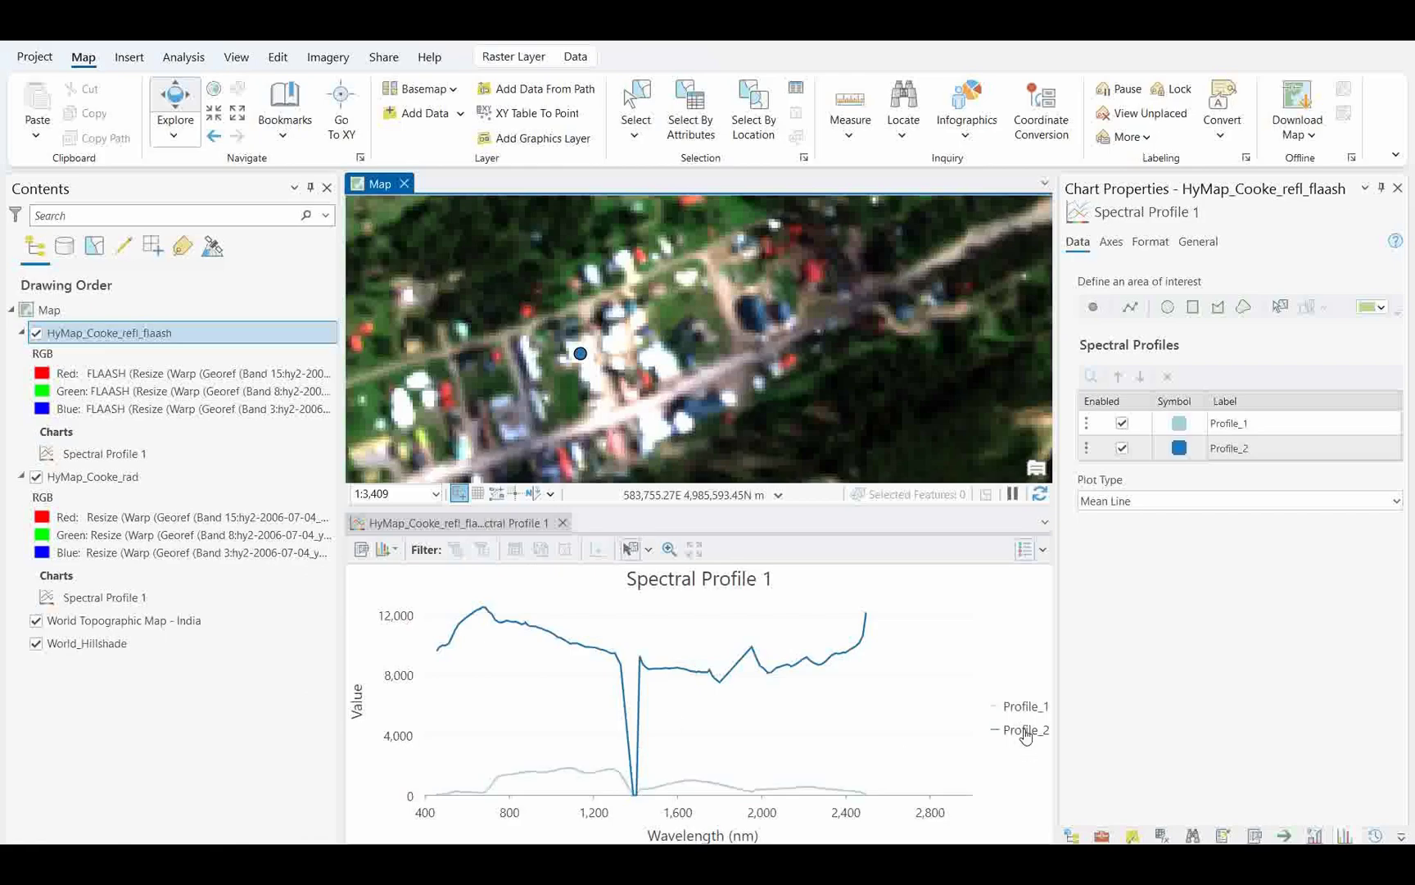
{"action": "left_click", "coordinate": [1020, 729]}
{"action": "mouse_move", "coordinate": [572, 788]}
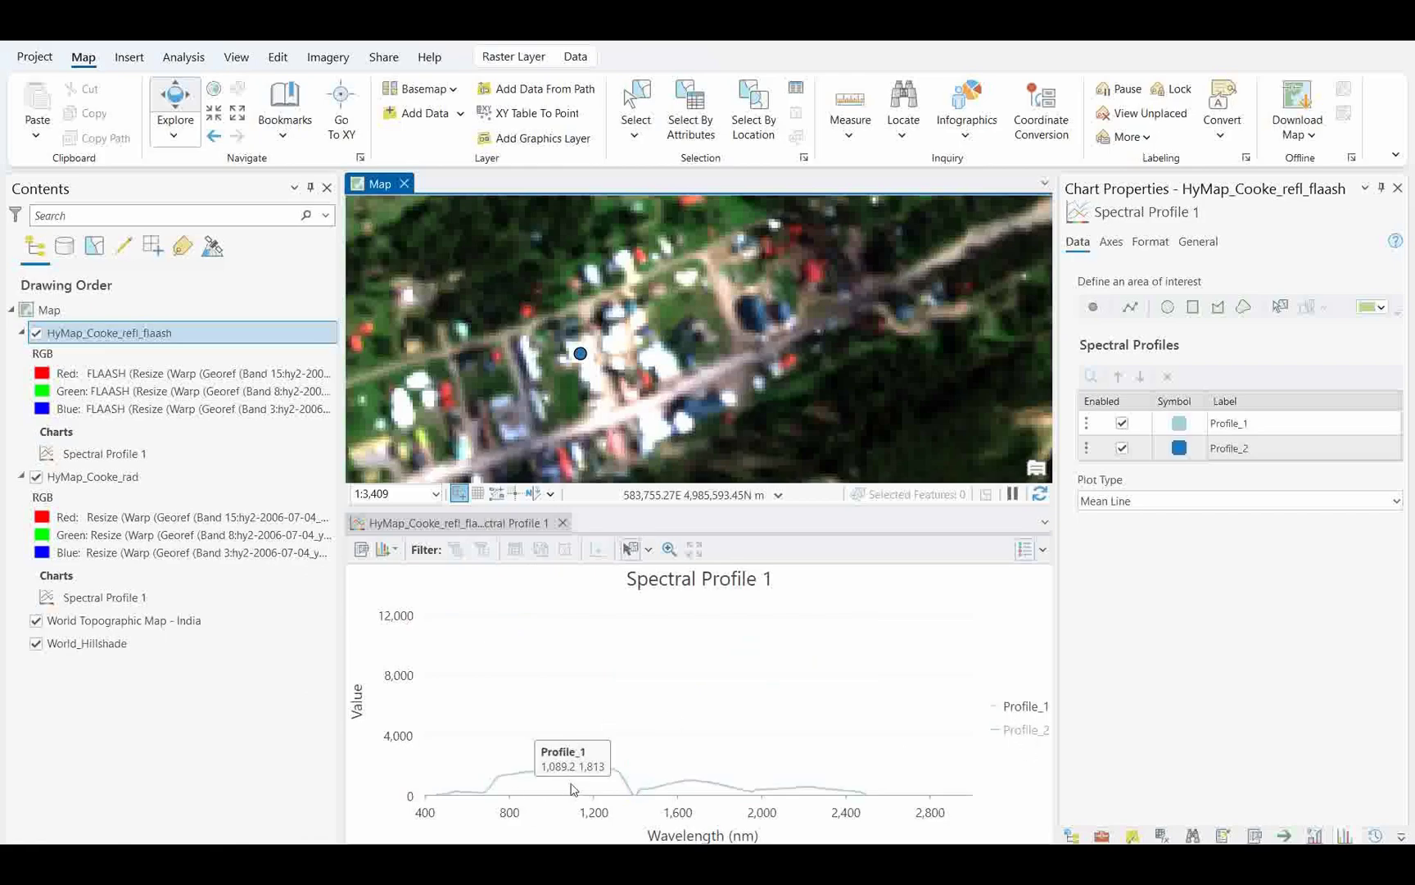